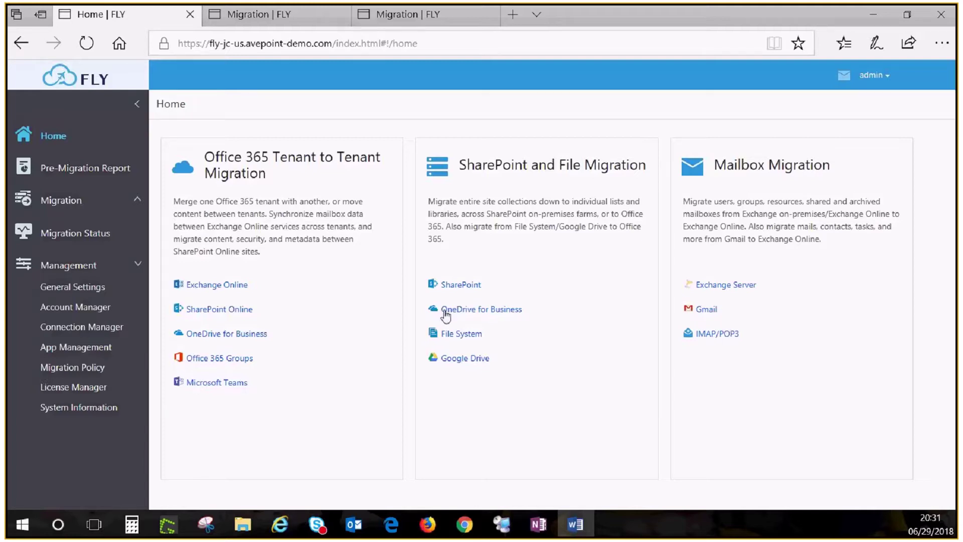
- From Connection Manager, start a Destination scan with on-premises site collection scanning turned off
{"action": "left_click", "coordinate": [107, 328]}
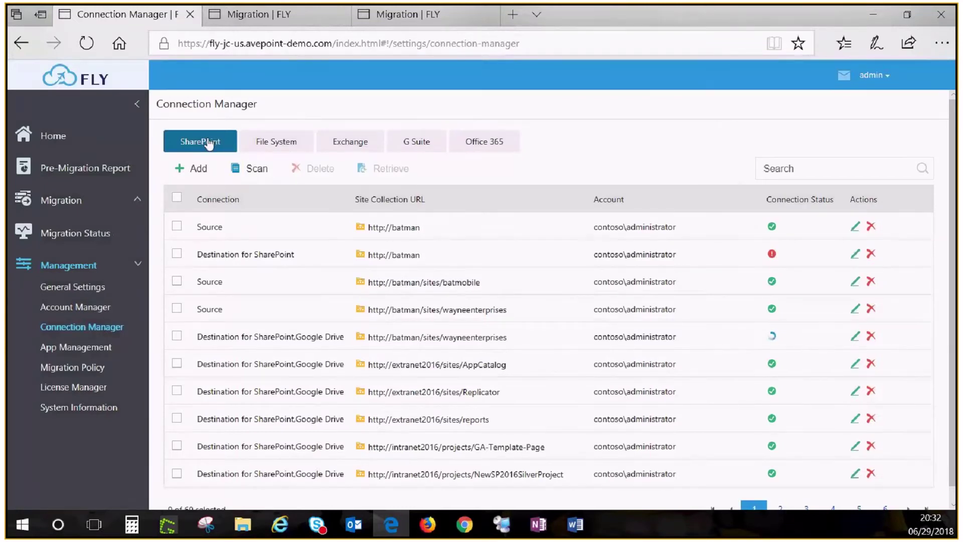
{"action": "left_click", "coordinate": [257, 170]}
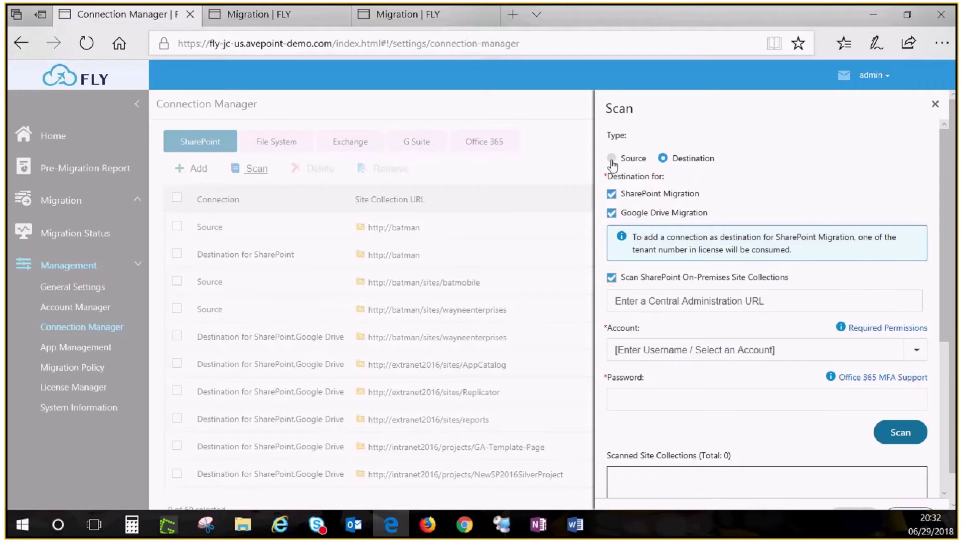
{"action": "left_click", "coordinate": [612, 159]}
{"action": "left_click", "coordinate": [663, 158]}
{"action": "left_click", "coordinate": [612, 279]}
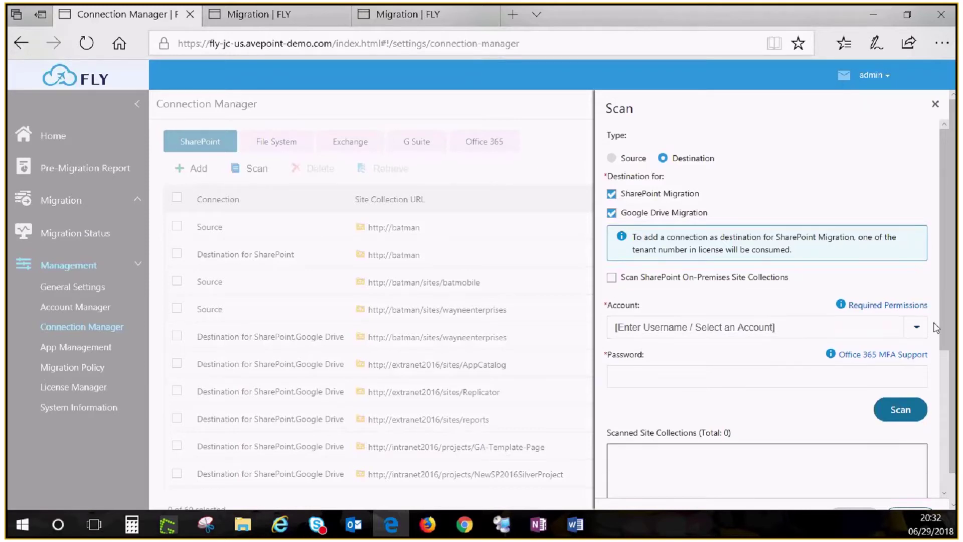
- Select the Office 365 demo account, enter its password, and review the required permissions note
{"action": "left_click", "coordinate": [916, 327]}
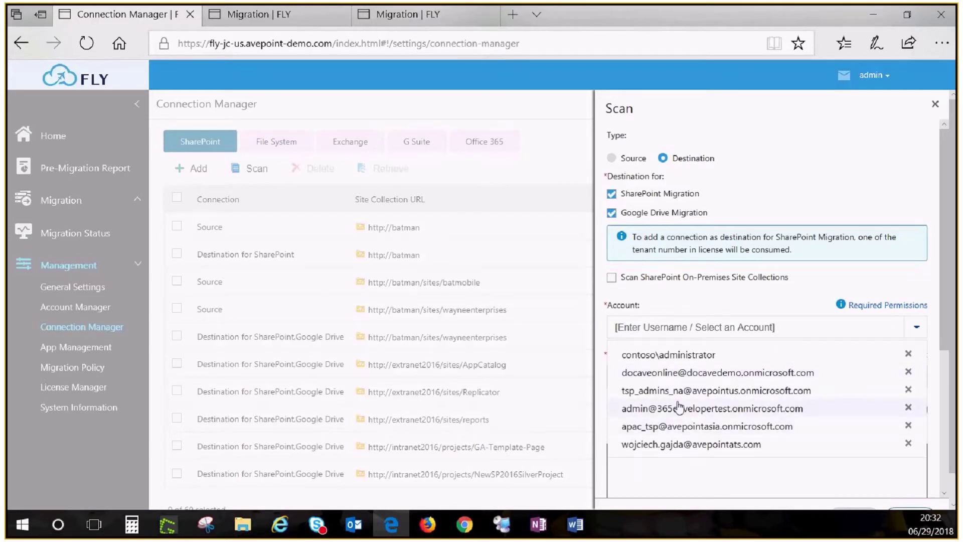
{"action": "left_click", "coordinate": [658, 373]}
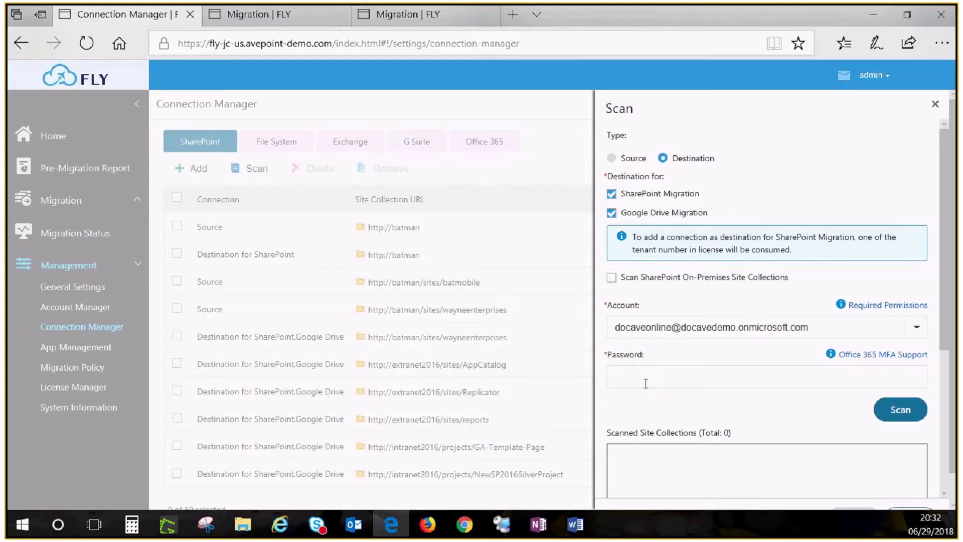
{"action": "left_click", "coordinate": [645, 380]}
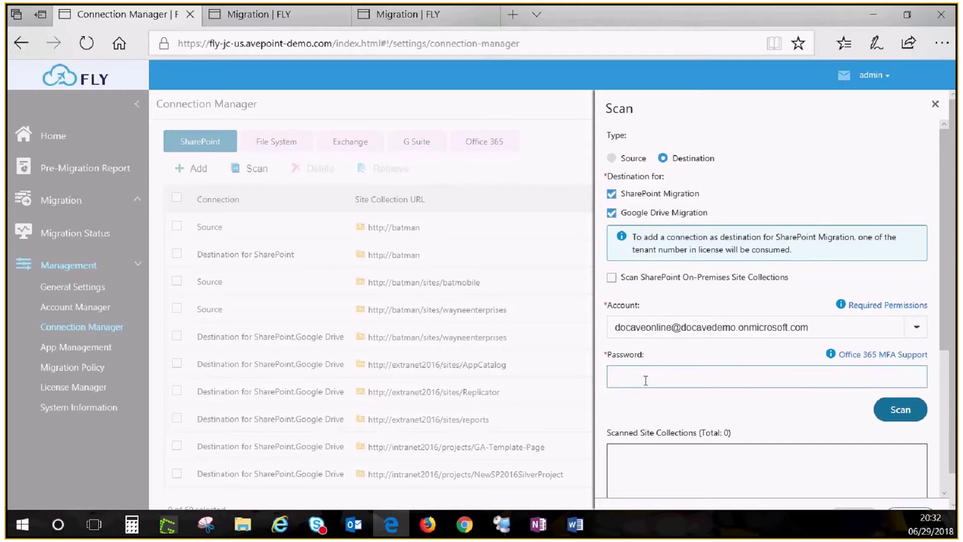
{"action": "type", "text": "•••••••••"}
{"action": "left_click", "coordinate": [840, 308]}
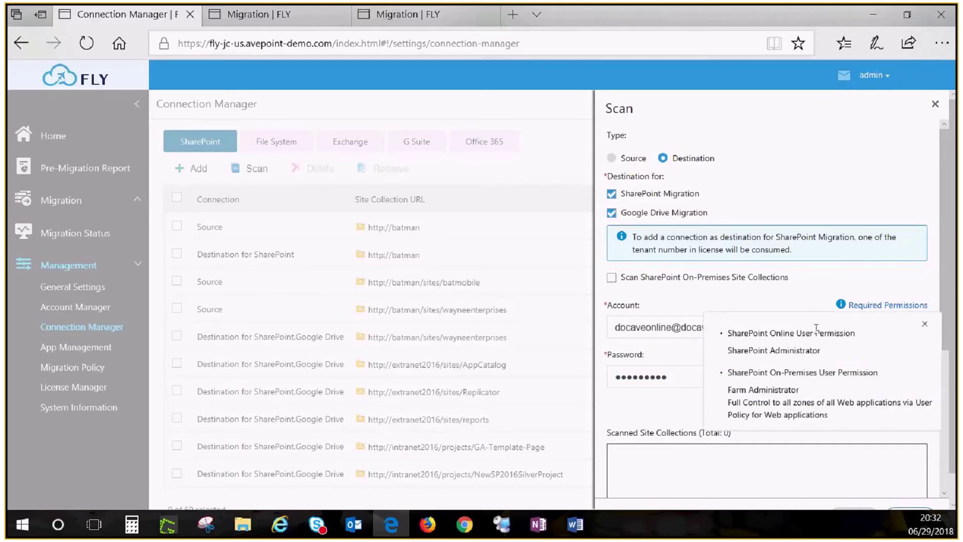
{"action": "left_click", "coordinate": [668, 409]}
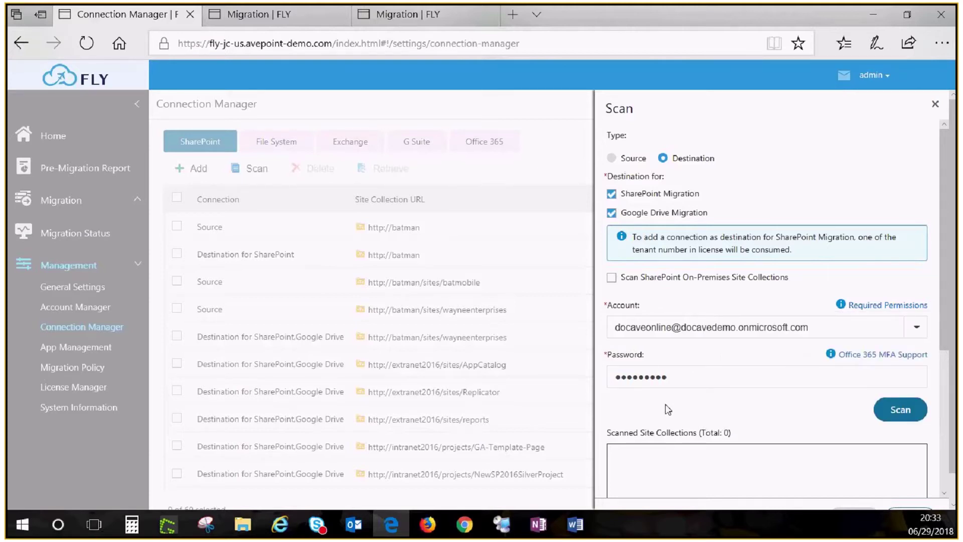
- Scan the tenant, add the docavedemo root and two other site collections, then open the Pre-Migration Report
{"action": "left_click", "coordinate": [889, 414]}
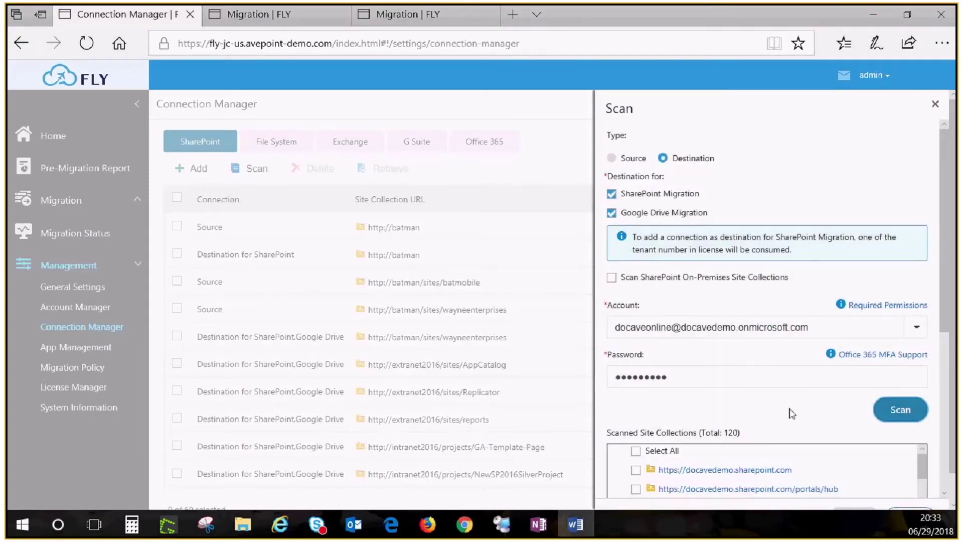
{"action": "scroll", "coordinate": [945, 307], "scroll_direction": "down", "scroll_amount": 1}
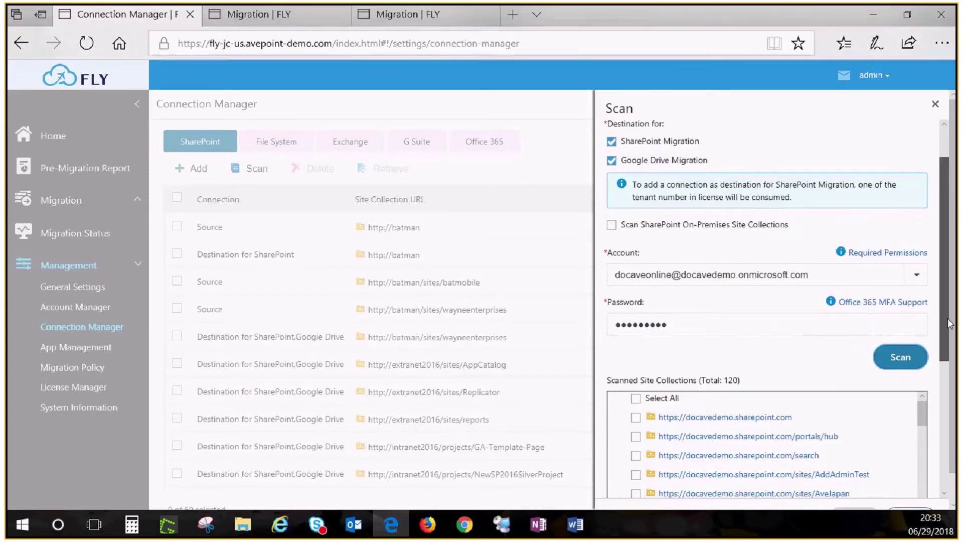
{"action": "scroll", "coordinate": [949, 324], "scroll_direction": "down", "scroll_amount": 3}
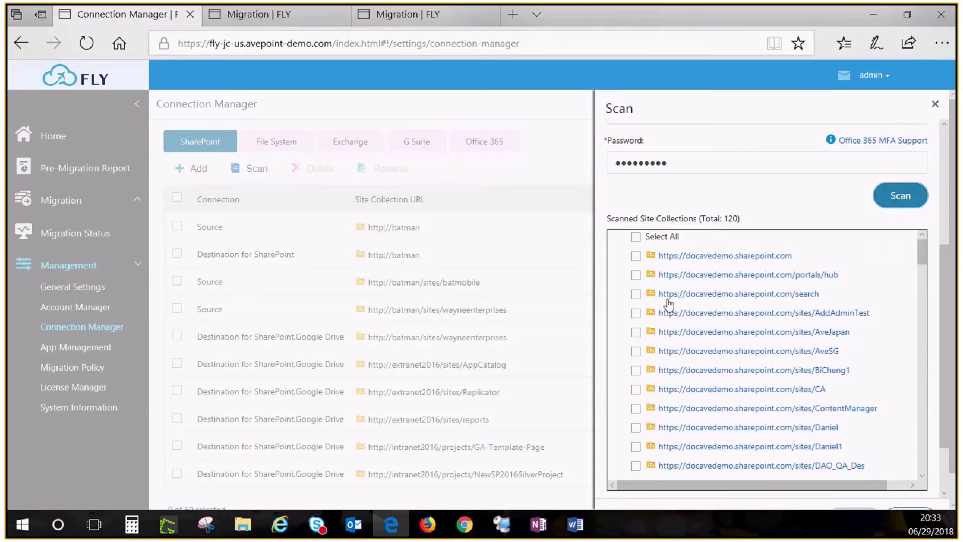
{"action": "left_click", "coordinate": [635, 255]}
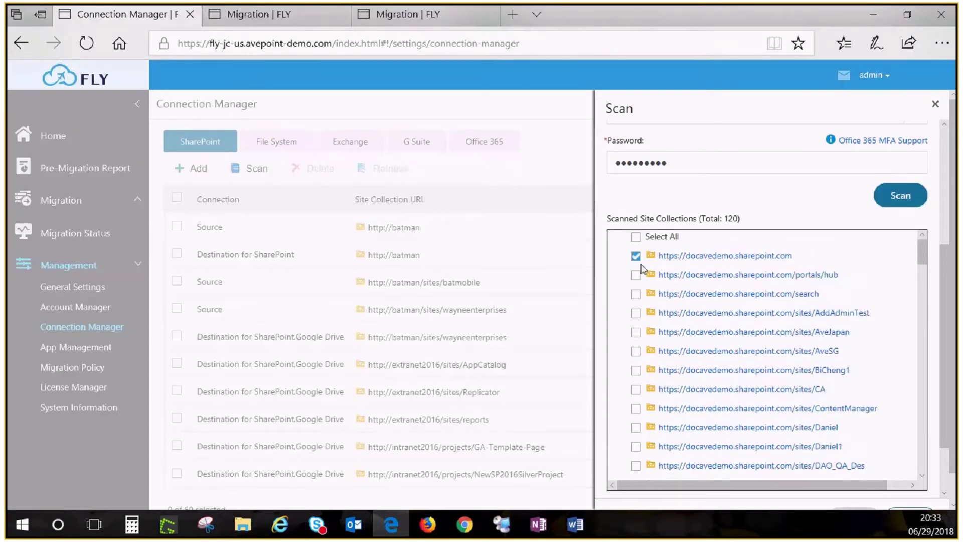
{"action": "scroll", "coordinate": [647, 315], "scroll_direction": "down", "scroll_amount": 1}
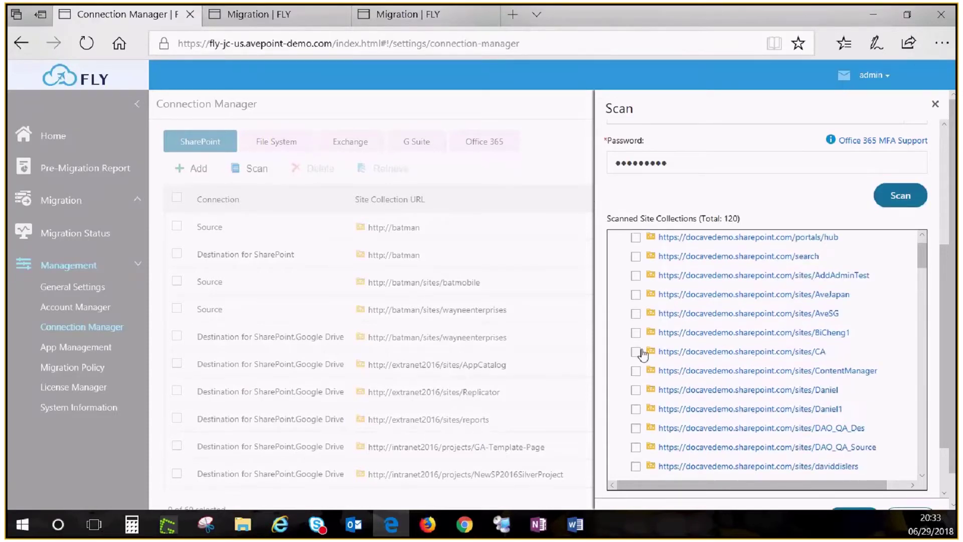
{"action": "left_click", "coordinate": [636, 390]}
{"action": "left_click", "coordinate": [636, 410]}
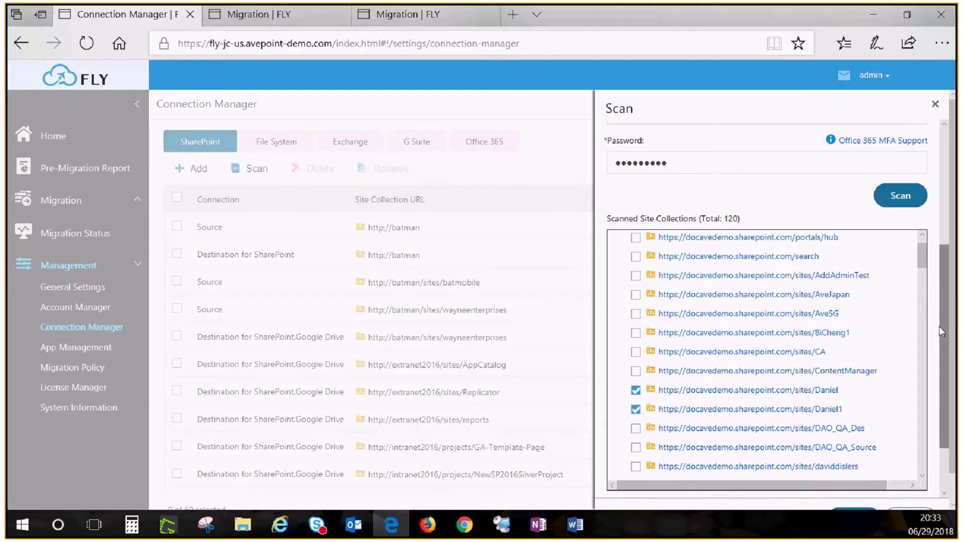
{"action": "scroll", "coordinate": [941, 331], "scroll_direction": "down", "scroll_amount": 3}
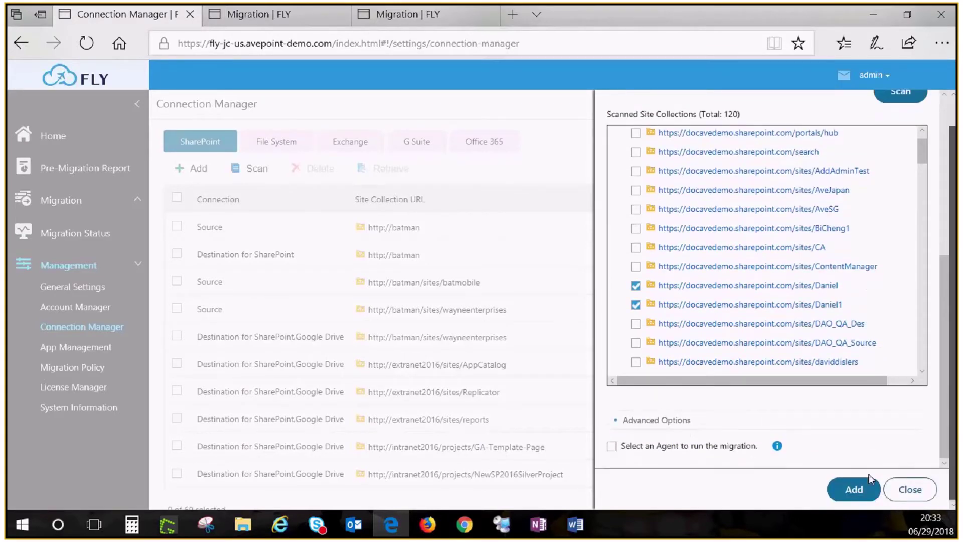
{"action": "left_click", "coordinate": [854, 494]}
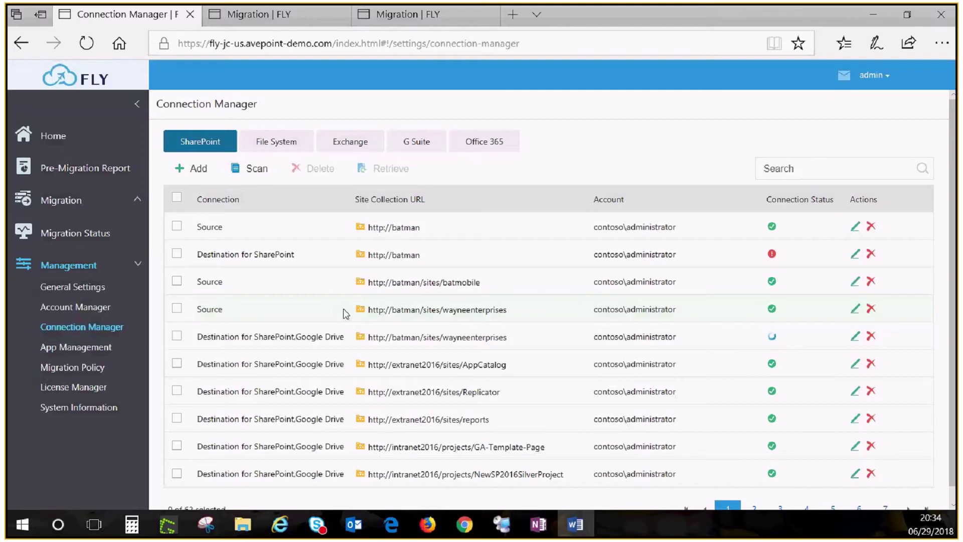
{"action": "left_click", "coordinate": [108, 170]}
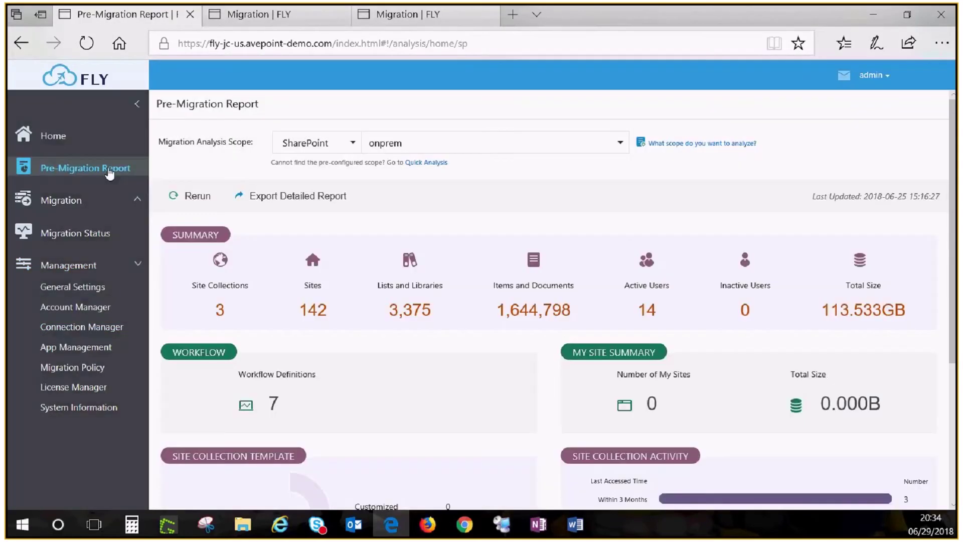
- Keep SharePoint as the analysis scope type and bring up the list of analysis scopes
{"action": "left_click", "coordinate": [352, 144]}
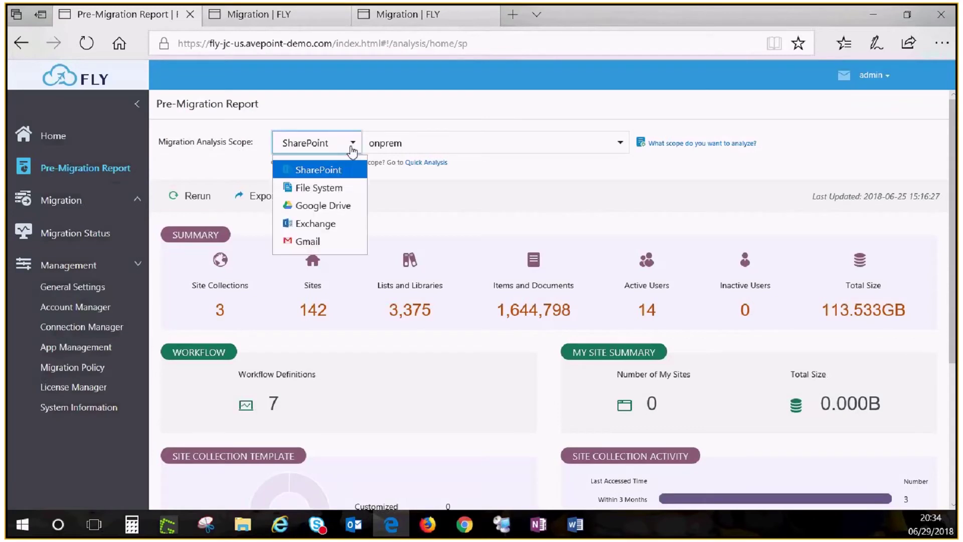
{"action": "left_click", "coordinate": [342, 169]}
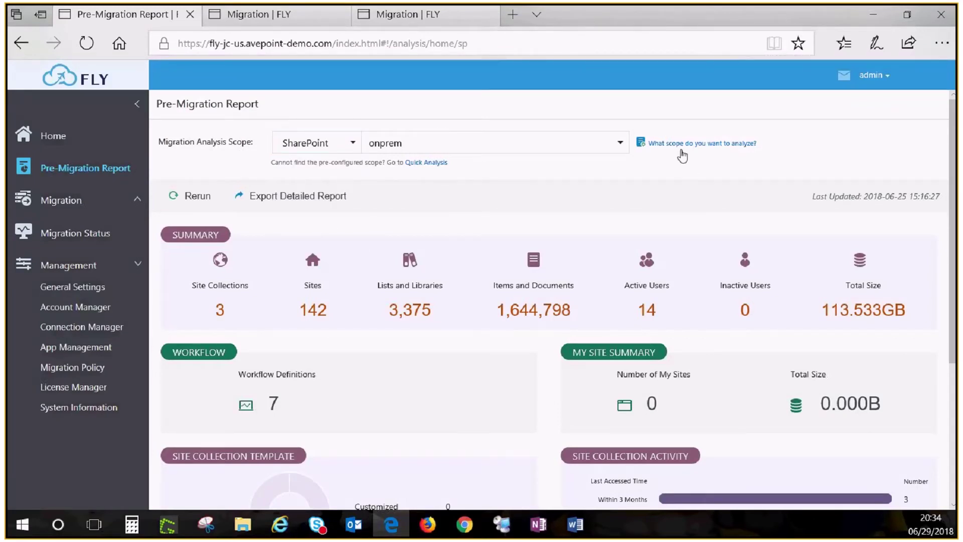
{"action": "mouse_move", "coordinate": [680, 154]}
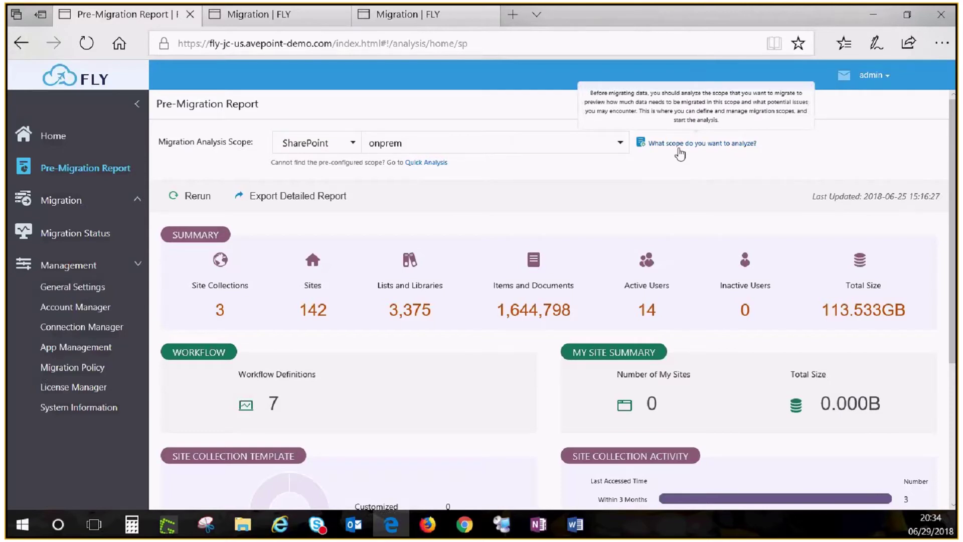
{"action": "left_click", "coordinate": [680, 153]}
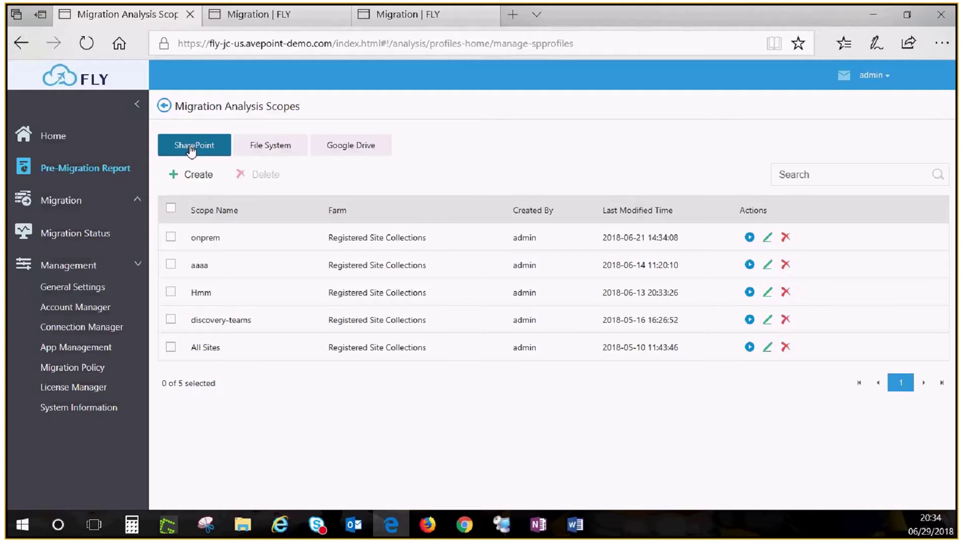
- Create a scope named 123 with the batman, batmobile and wayneenterprises site collections
{"action": "left_click", "coordinate": [204, 175]}
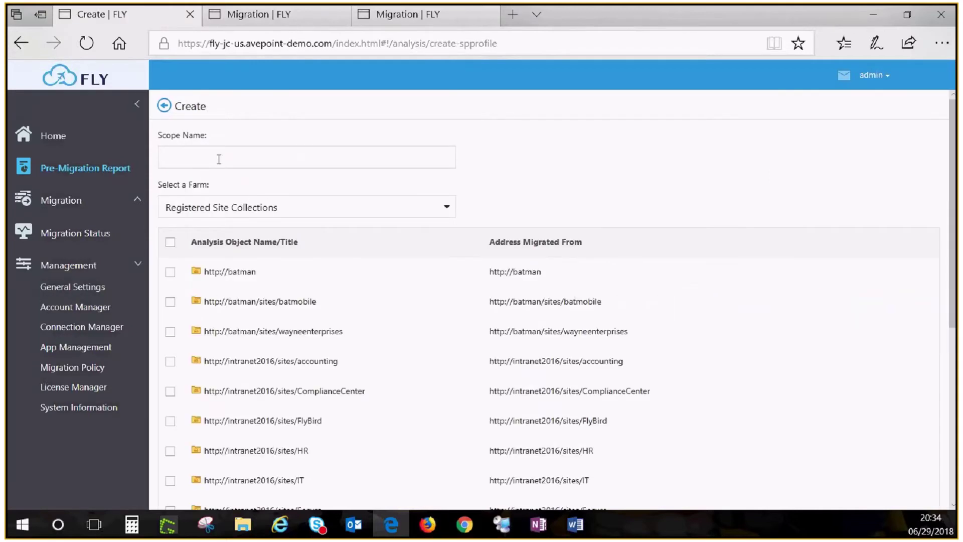
{"action": "left_click", "coordinate": [219, 159]}
{"action": "type", "text": "123"}
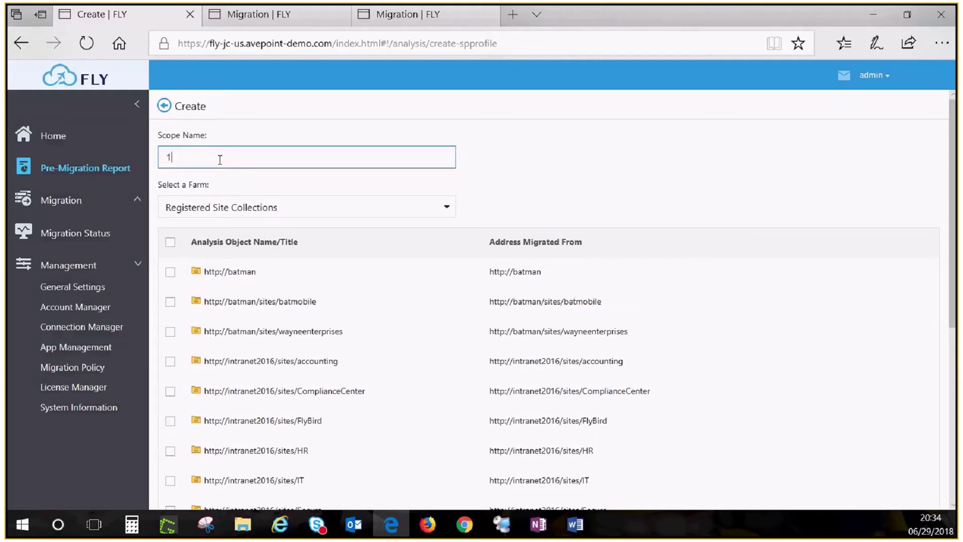
{"action": "left_click", "coordinate": [171, 271]}
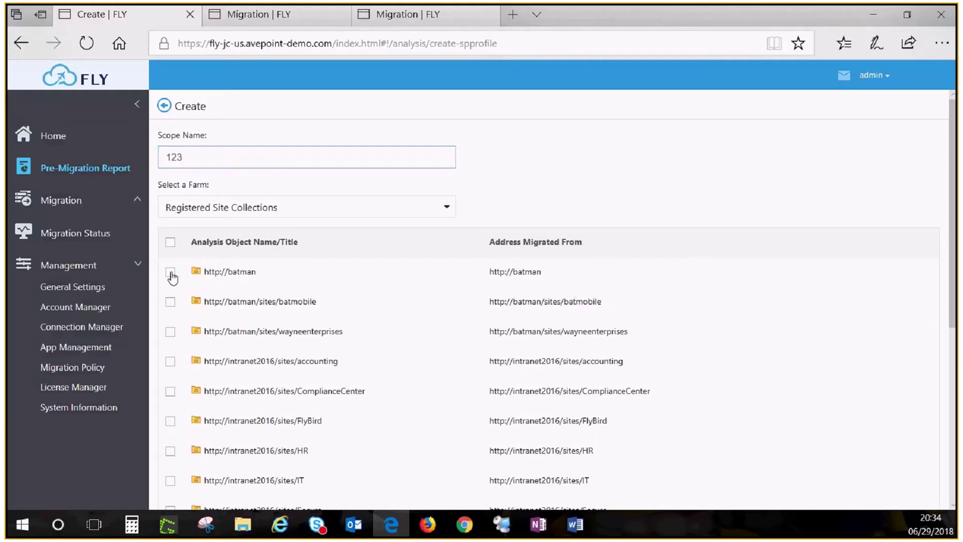
{"action": "left_click", "coordinate": [170, 301]}
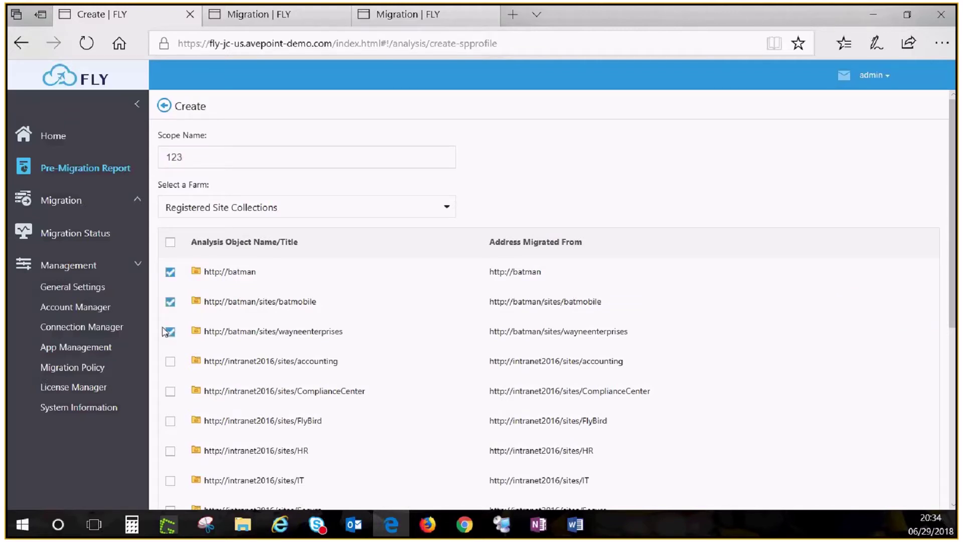
{"action": "left_click", "coordinate": [170, 332]}
{"action": "scroll", "coordinate": [944, 301], "scroll_direction": "down", "scroll_amount": 6}
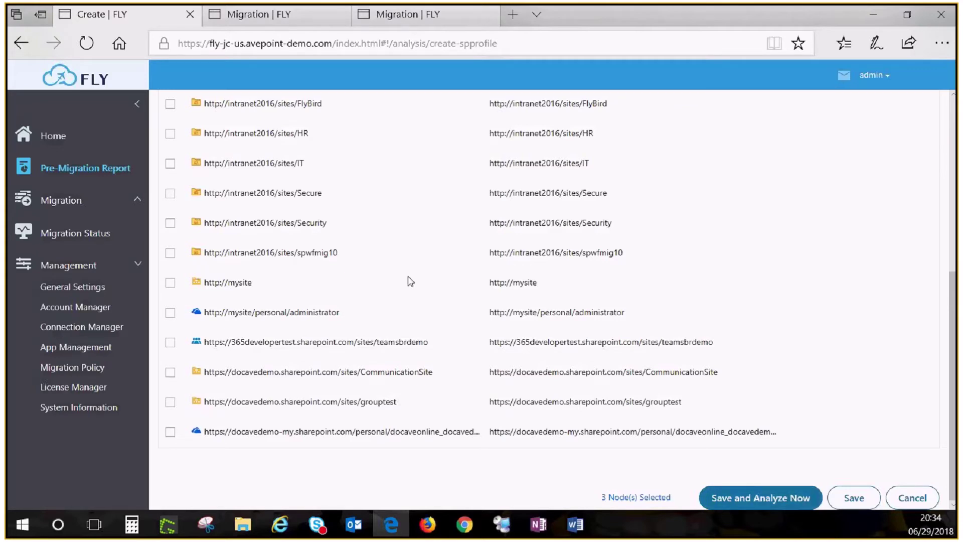
- Return to the onprem scope's Pre-Migration Report and export its detailed report
{"action": "left_click", "coordinate": [70, 168]}
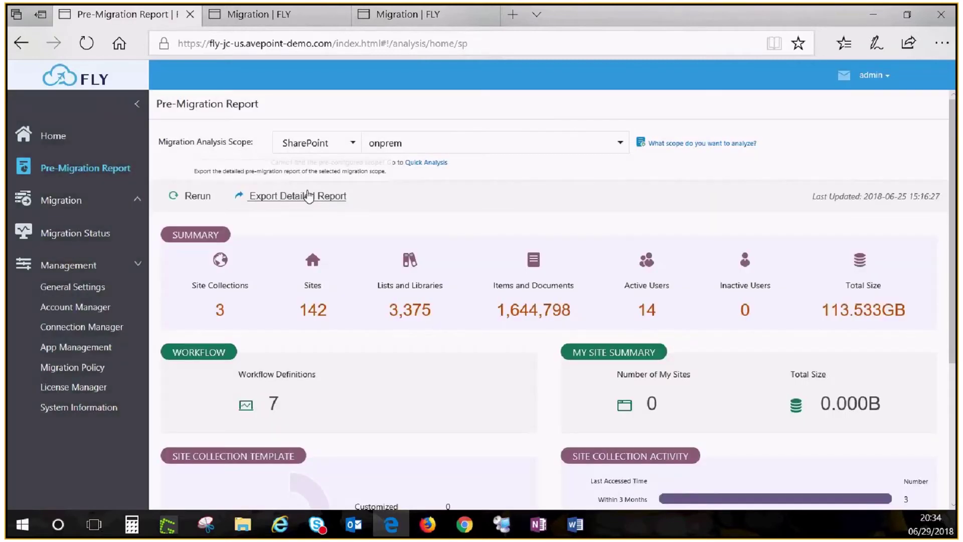
{"action": "scroll", "coordinate": [421, 339], "scroll_direction": "down", "scroll_amount": 3}
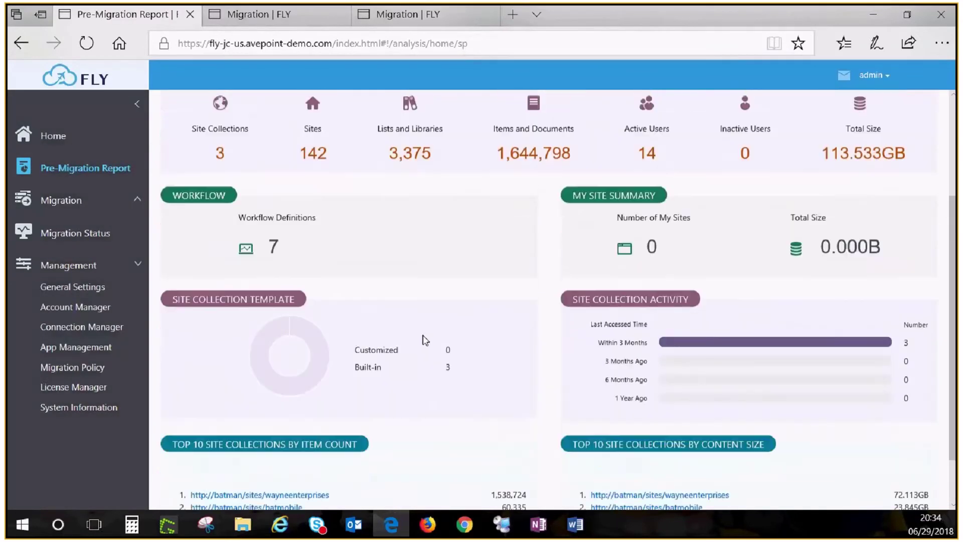
{"action": "scroll", "coordinate": [424, 339], "scroll_direction": "up", "scroll_amount": 3}
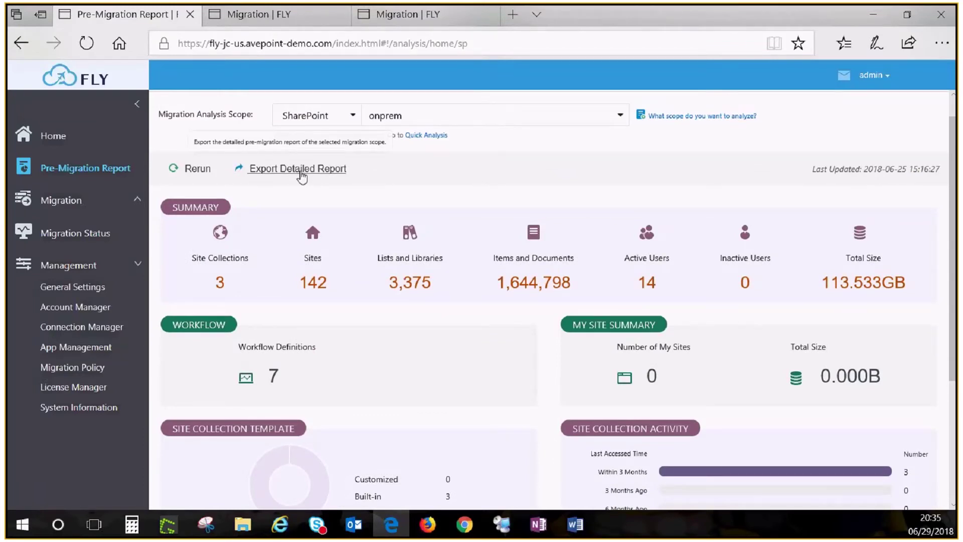
{"action": "left_click", "coordinate": [301, 177]}
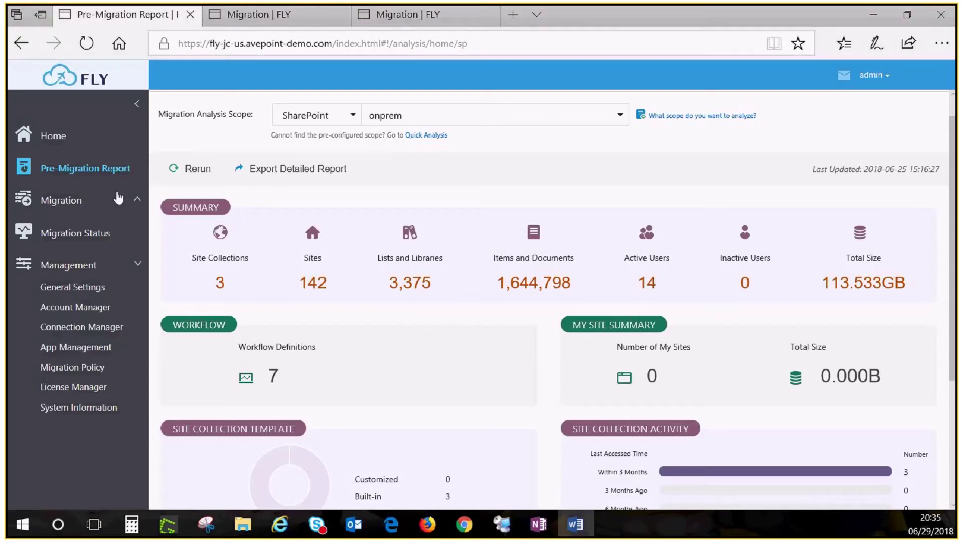
- Go to SharePoint Migration with SharePoint kept as the source type
{"action": "left_click", "coordinate": [74, 201]}
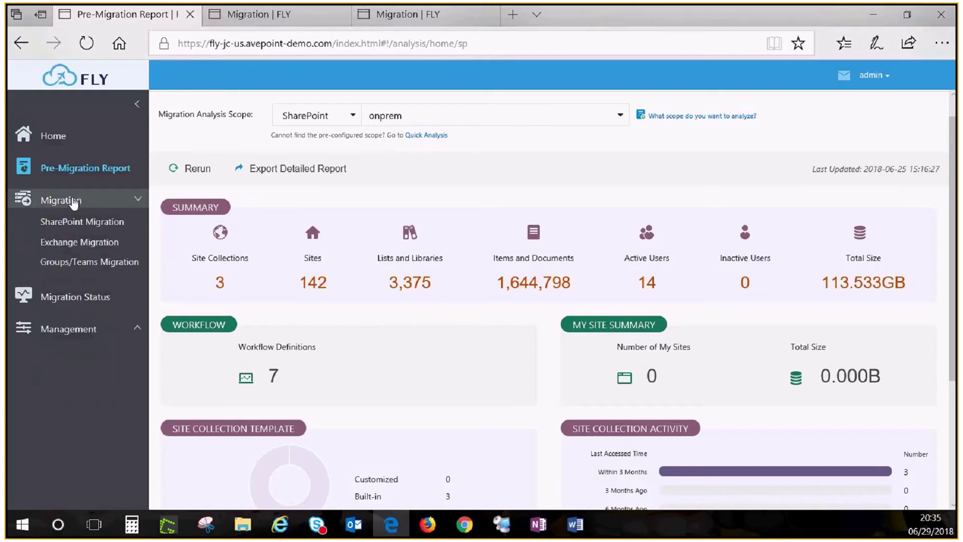
{"action": "left_click", "coordinate": [79, 226]}
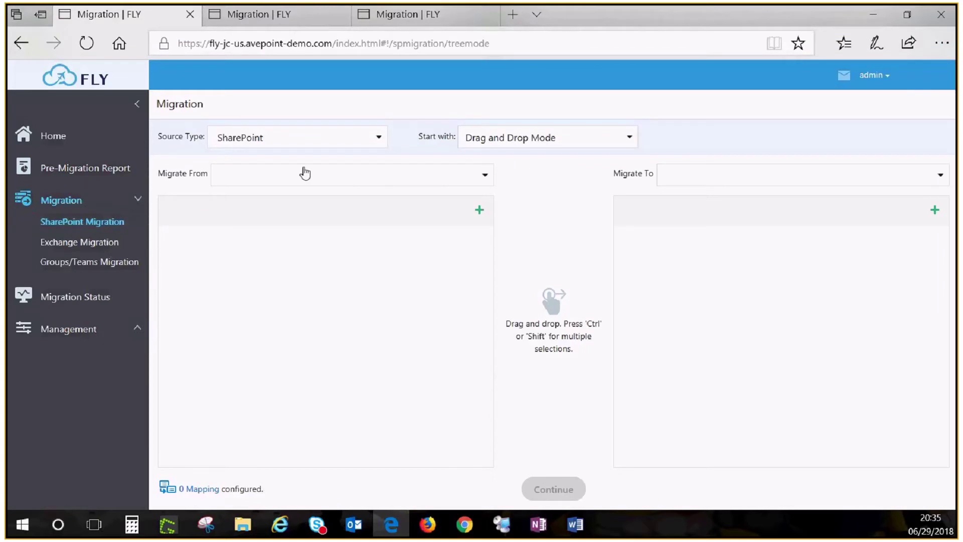
{"action": "left_click", "coordinate": [380, 143]}
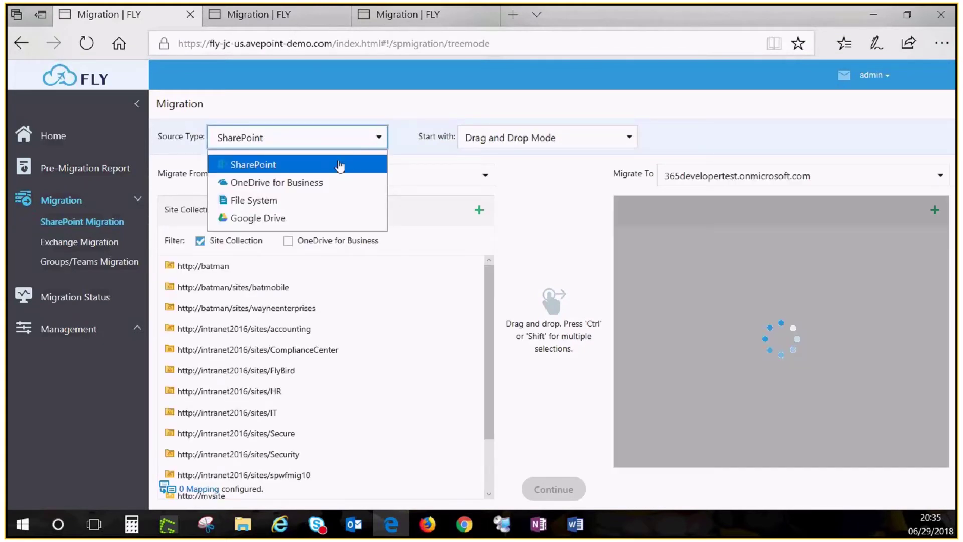
{"action": "left_click", "coordinate": [338, 164]}
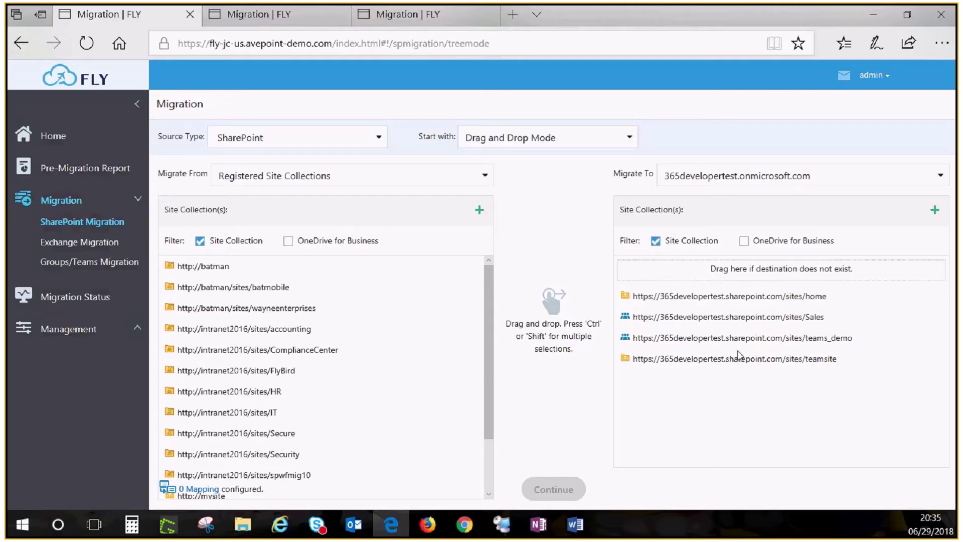
- On the second tab, browse the destination to home's usermappingtest library, and the source into batman and back
{"action": "left_click", "coordinate": [265, 14]}
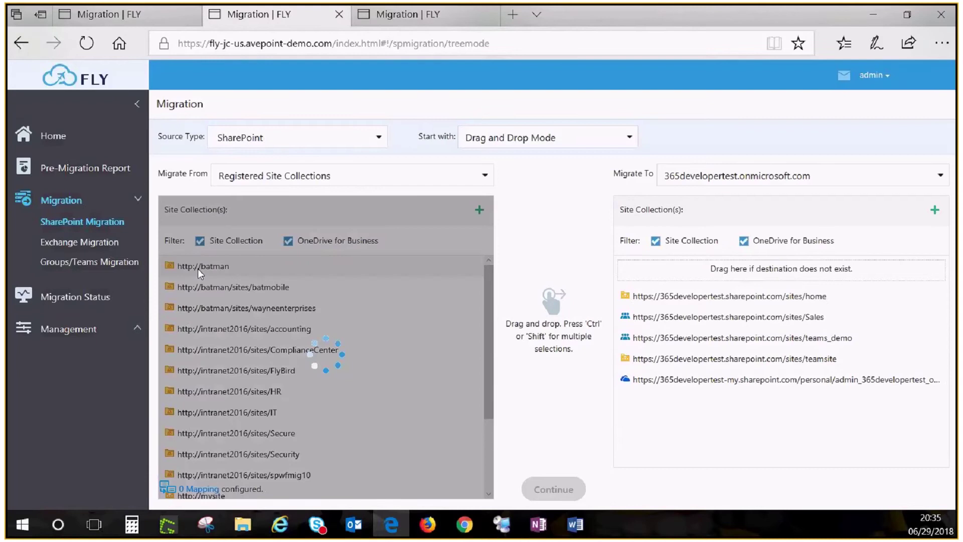
{"action": "left_click", "coordinate": [697, 297]}
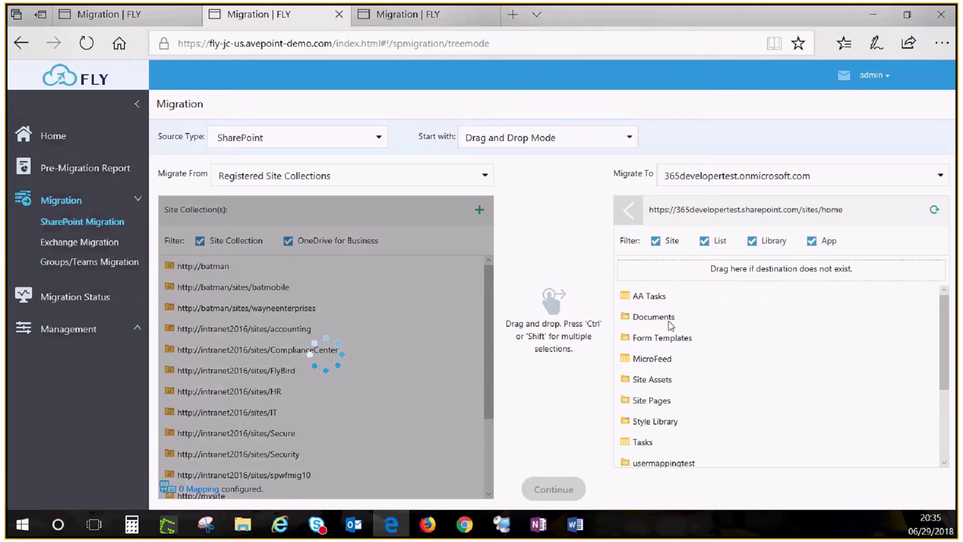
{"action": "scroll", "coordinate": [682, 432], "scroll_direction": "down", "scroll_amount": 1}
{"action": "left_click", "coordinate": [672, 438]}
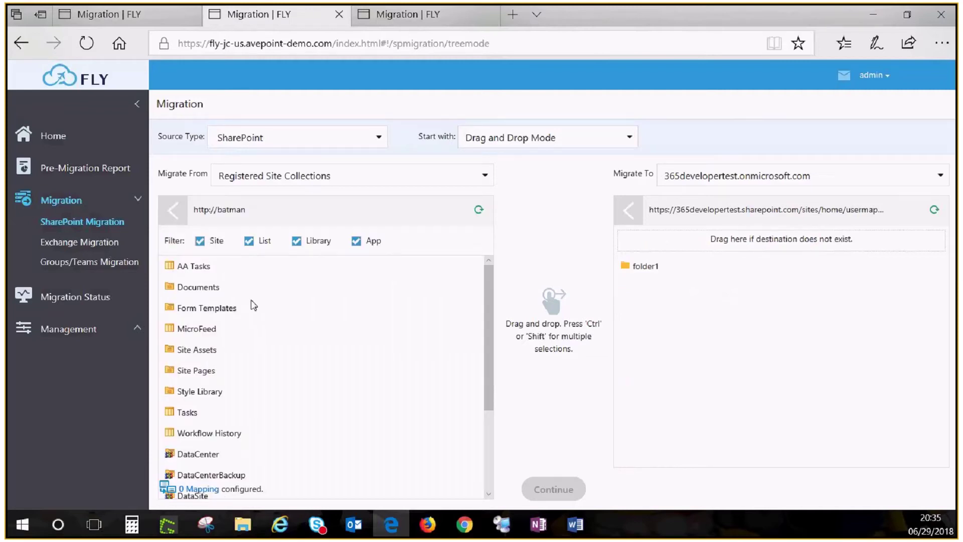
{"action": "left_click", "coordinate": [200, 287]}
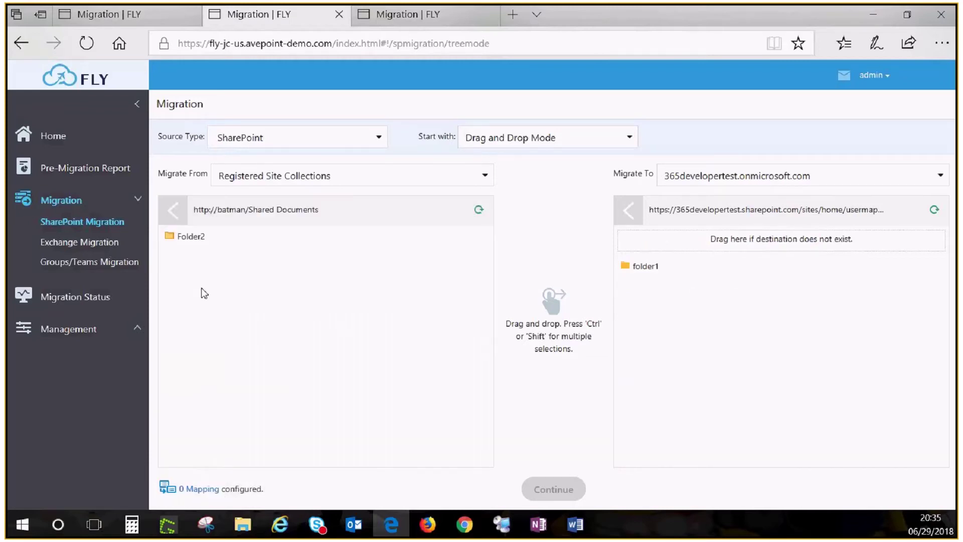
{"action": "left_click", "coordinate": [171, 223]}
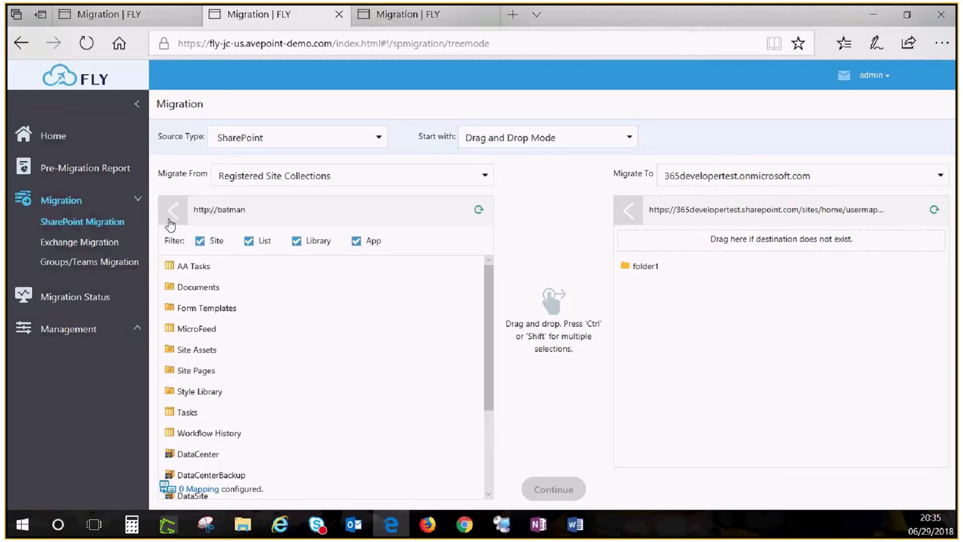
{"action": "left_click", "coordinate": [172, 210]}
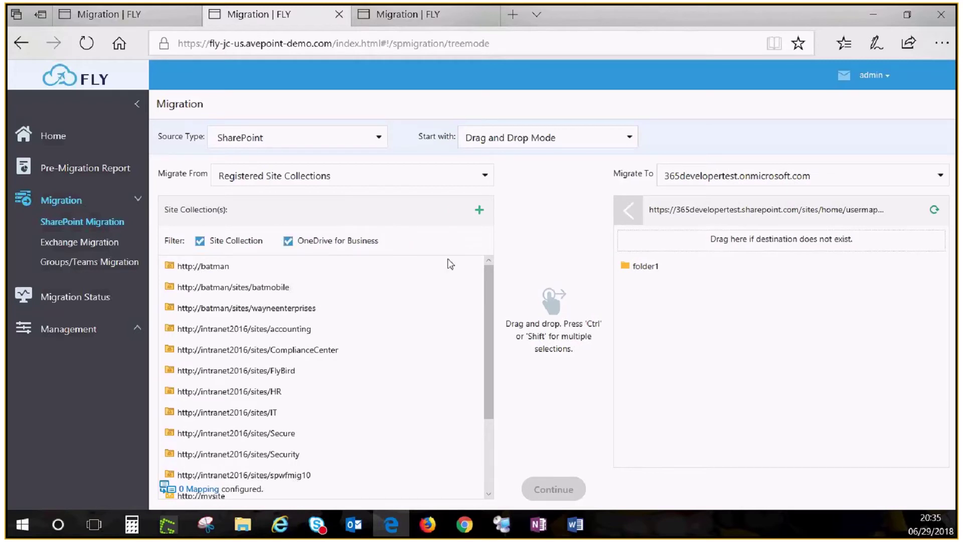
- Map batmobile's Form Templates, Documents and BackupData onto the destination home site, accepting the warning
{"action": "left_click", "coordinate": [625, 218]}
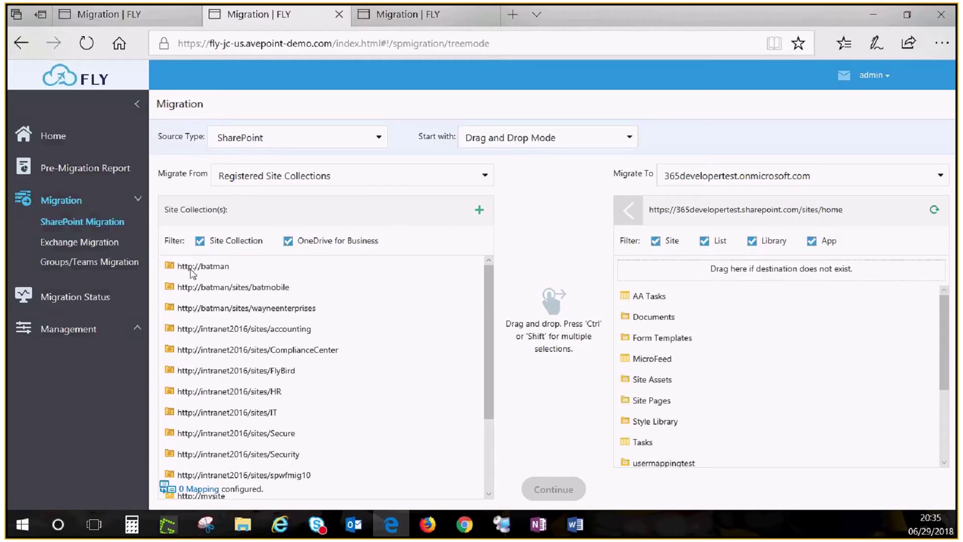
{"action": "left_click", "coordinate": [235, 295]}
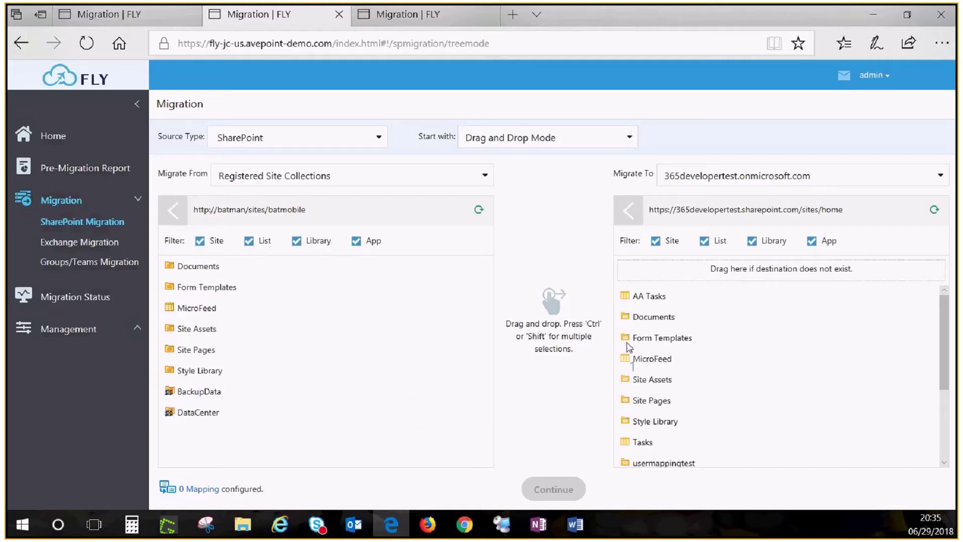
{"action": "left_click_drag", "start_coordinate": [629, 346], "coordinate": [657, 323]}
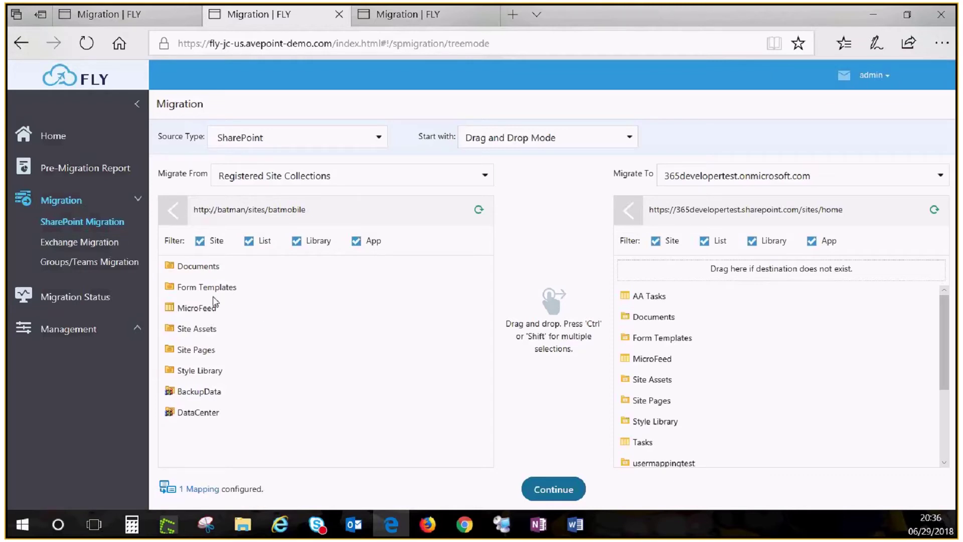
{"action": "left_click_drag", "start_coordinate": [190, 268], "coordinate": [766, 272]}
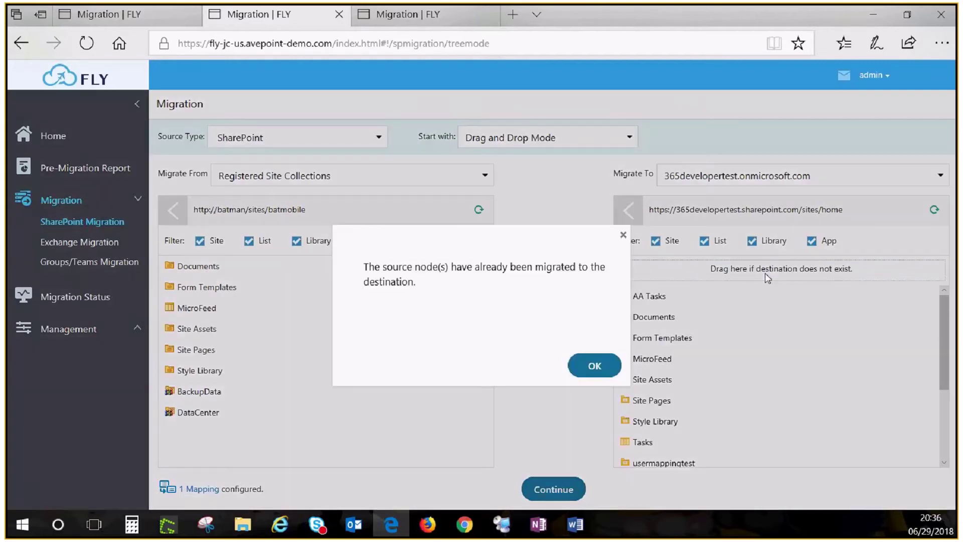
{"action": "left_click", "coordinate": [596, 363]}
{"action": "left_click_drag", "start_coordinate": [469, 364], "coordinate": [732, 271]}
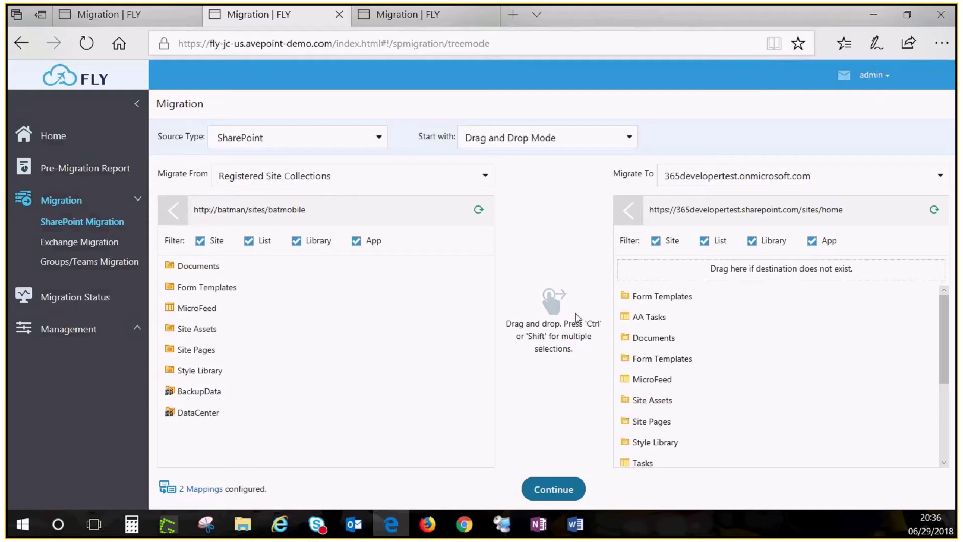
{"action": "left_click_drag", "start_coordinate": [195, 396], "coordinate": [830, 269]}
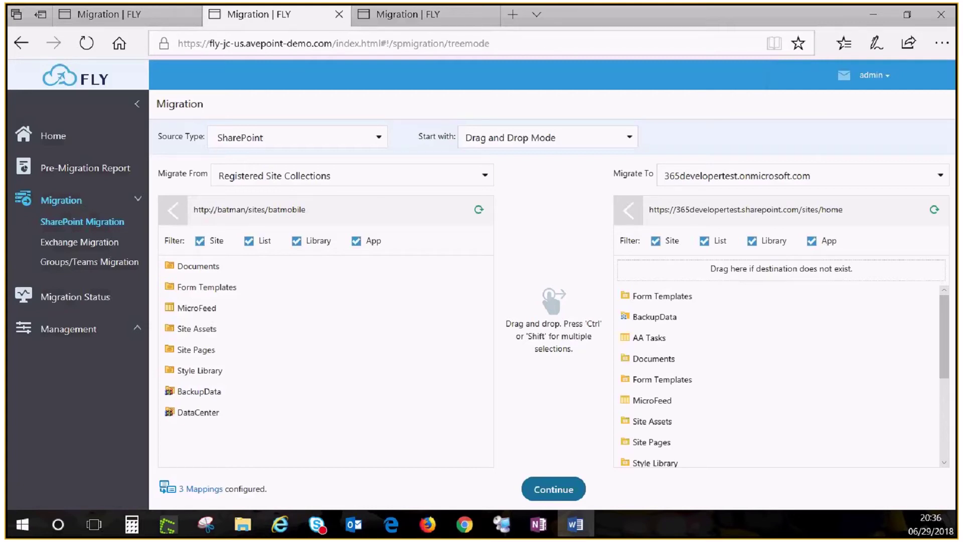
{"action": "left_click", "coordinate": [435, 22]}
- Set the third tab's Start with option to Import Mode for CSV mappings
{"action": "left_click", "coordinate": [589, 138]}
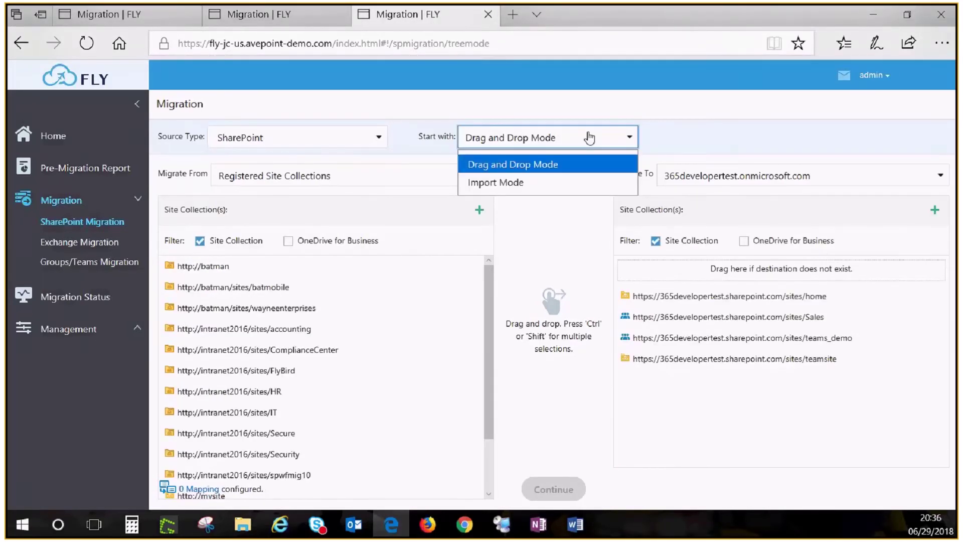
{"action": "left_click", "coordinate": [506, 182]}
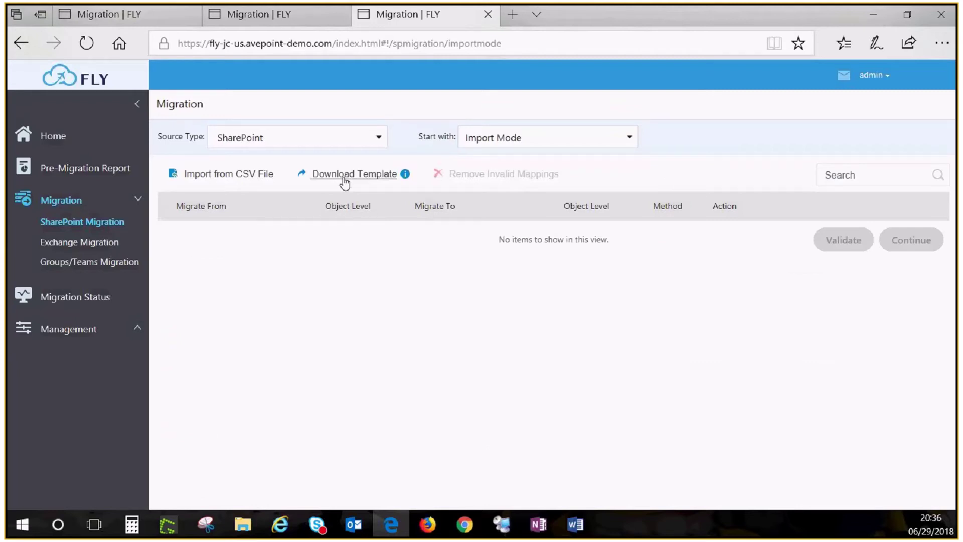
{"action": "mouse_move", "coordinate": [405, 180]}
- Continue the three mappings to Migration Settings, review the Default Migration Policy, then start a new policy
{"action": "left_click", "coordinate": [256, 18]}
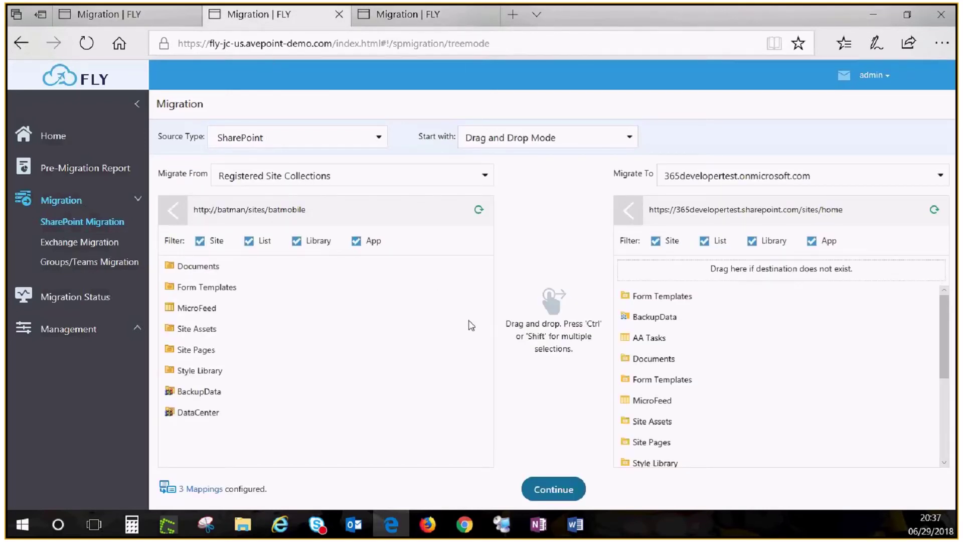
{"action": "left_click", "coordinate": [556, 491]}
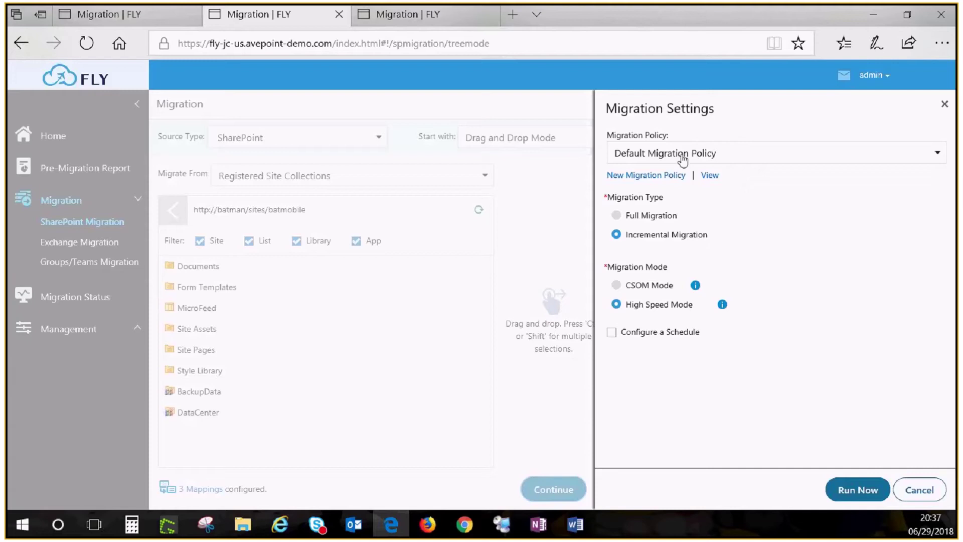
{"action": "left_click", "coordinate": [709, 175]}
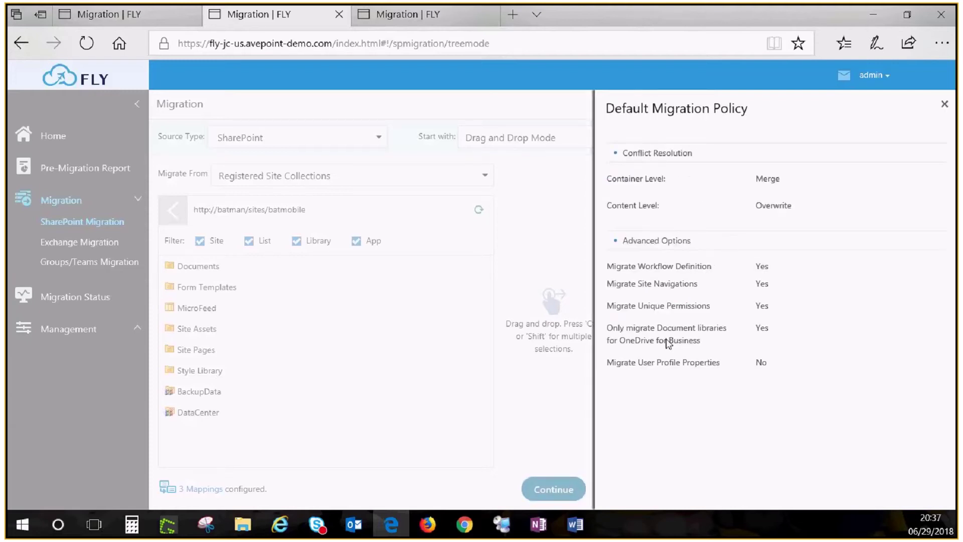
{"action": "left_click", "coordinate": [944, 104]}
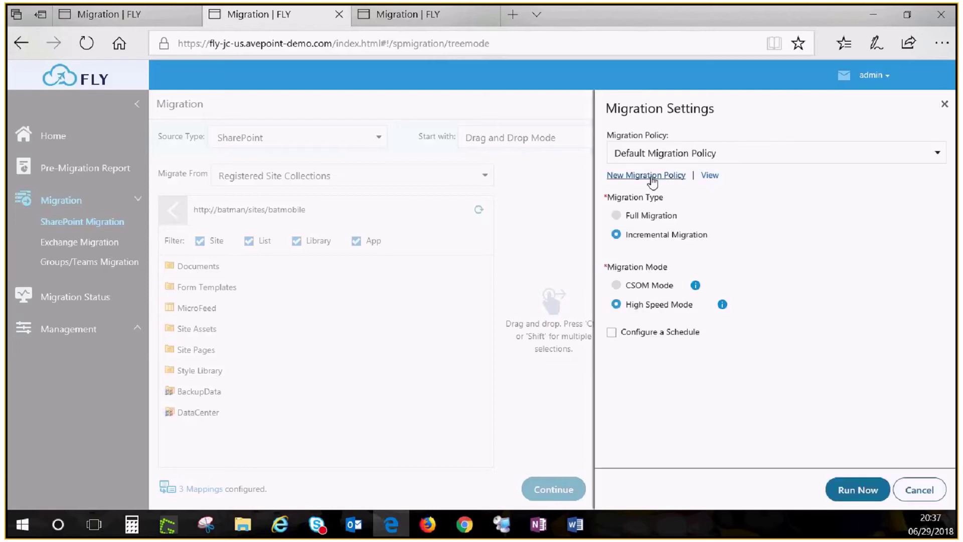
{"action": "left_click", "coordinate": [652, 177]}
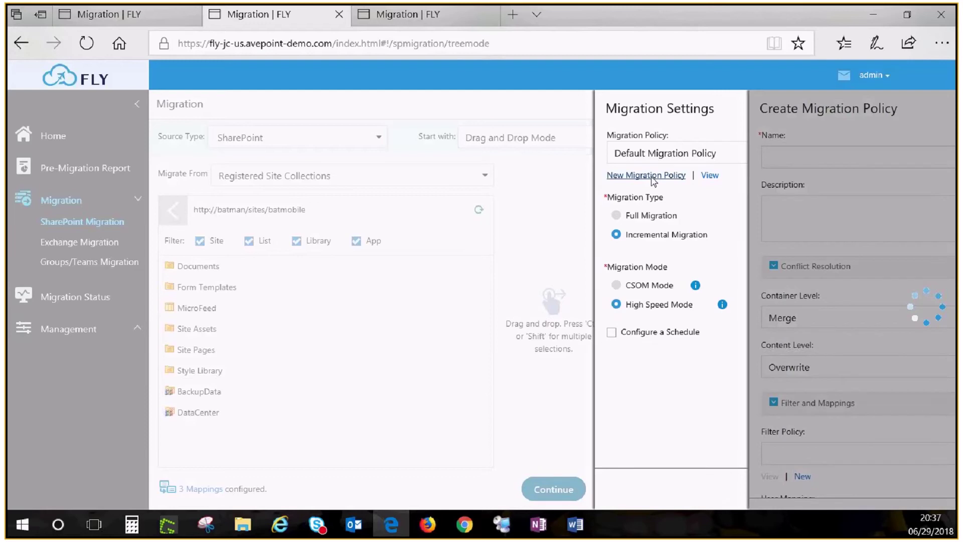
- Name the new migration policy 'demo video' and look through its options
{"action": "type", "text": "dem"}
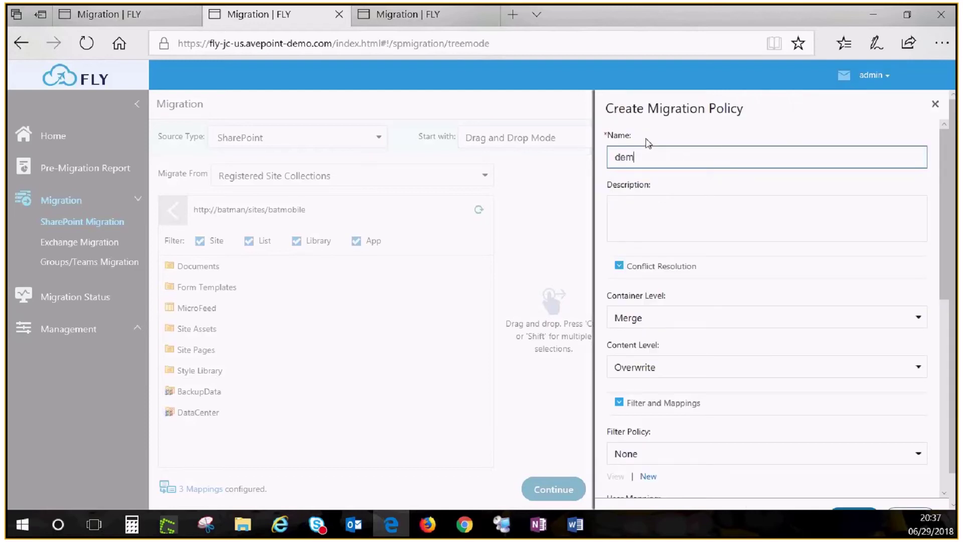
{"action": "type", "text": "o video"}
{"action": "left_click", "coordinate": [680, 301]}
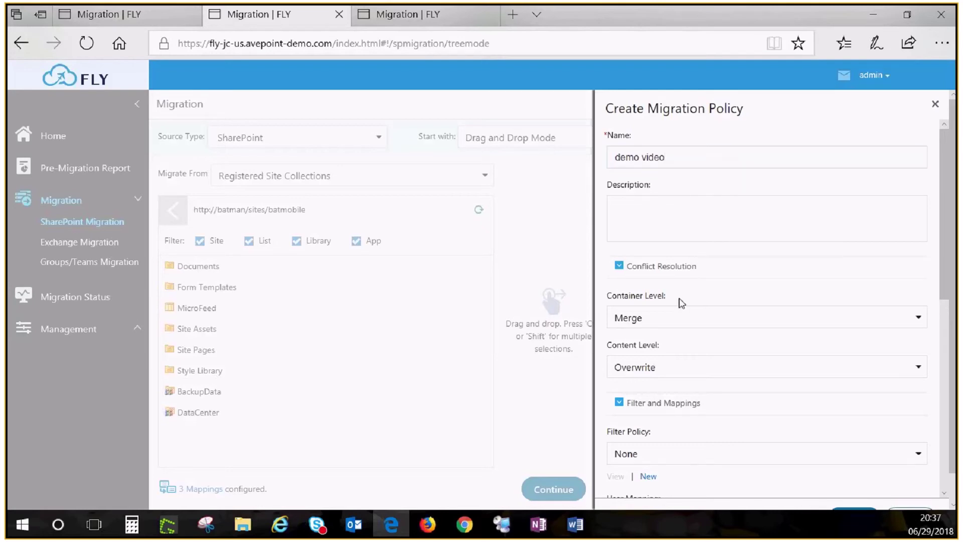
{"action": "scroll", "coordinate": [681, 302], "scroll_direction": "down", "scroll_amount": 1}
{"action": "scroll", "coordinate": [683, 281], "scroll_direction": "down", "scroll_amount": 1}
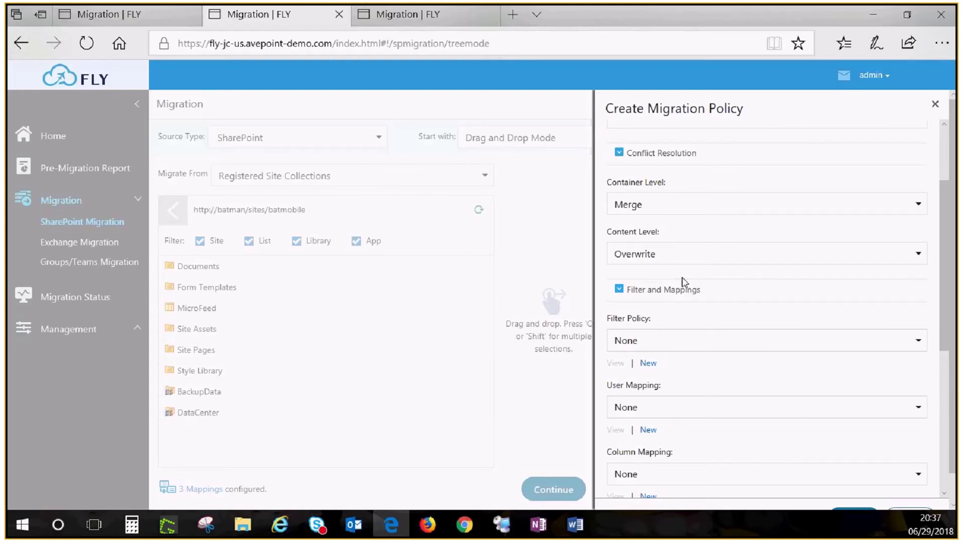
{"action": "scroll", "coordinate": [693, 289], "scroll_direction": "down", "scroll_amount": 1}
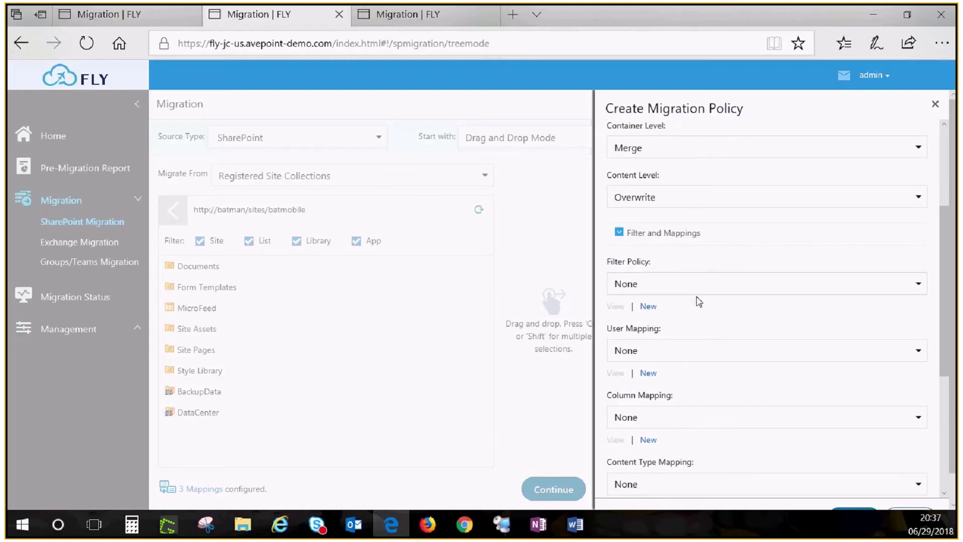
{"action": "scroll", "coordinate": [699, 301], "scroll_direction": "down", "scroll_amount": 1}
{"action": "scroll", "coordinate": [698, 301], "scroll_direction": "down", "scroll_amount": 2}
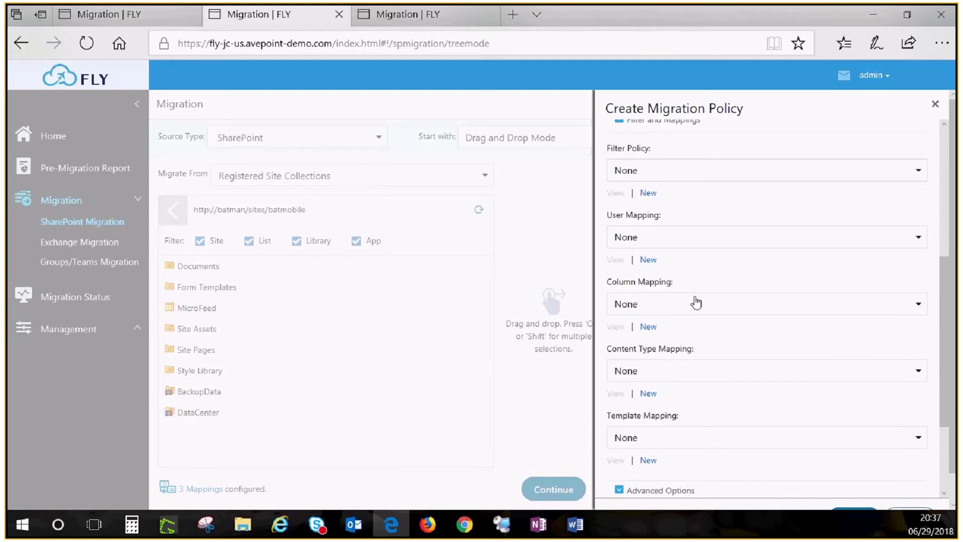
{"action": "scroll", "coordinate": [695, 301], "scroll_direction": "up", "scroll_amount": 1}
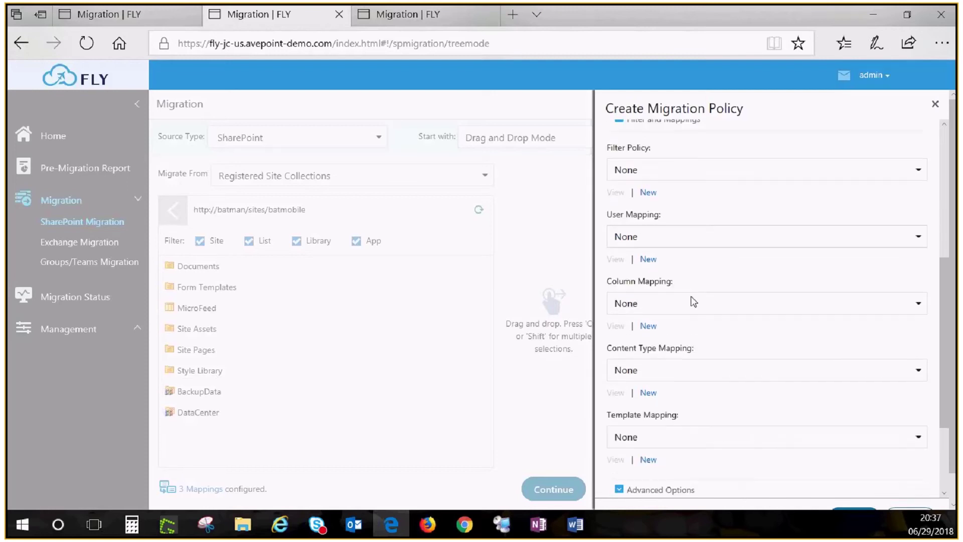
- Try a new user mapping with user mapping enabled, check the name format examples, then discard it
{"action": "left_click", "coordinate": [650, 260]}
{"action": "scroll", "coordinate": [654, 266], "scroll_direction": "down", "scroll_amount": 1}
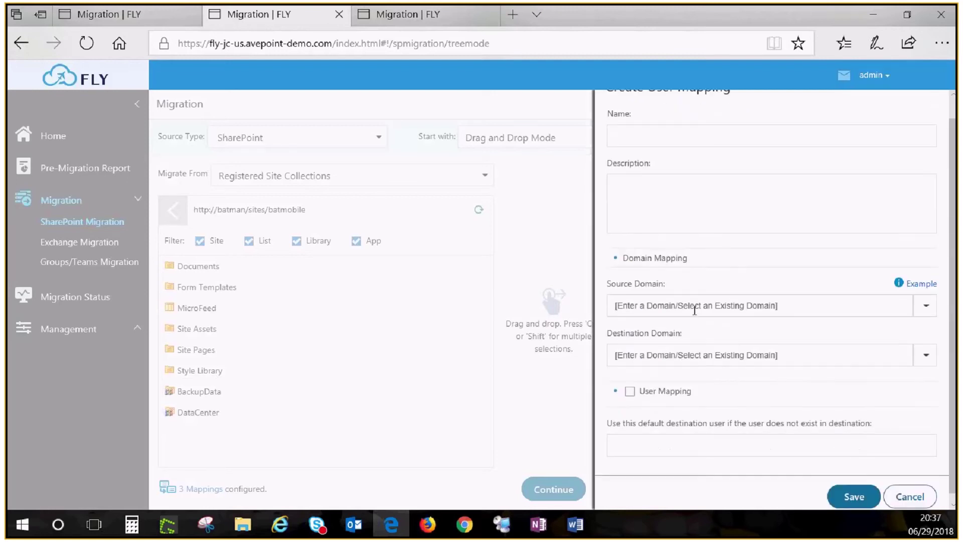
{"action": "left_click", "coordinate": [630, 384]}
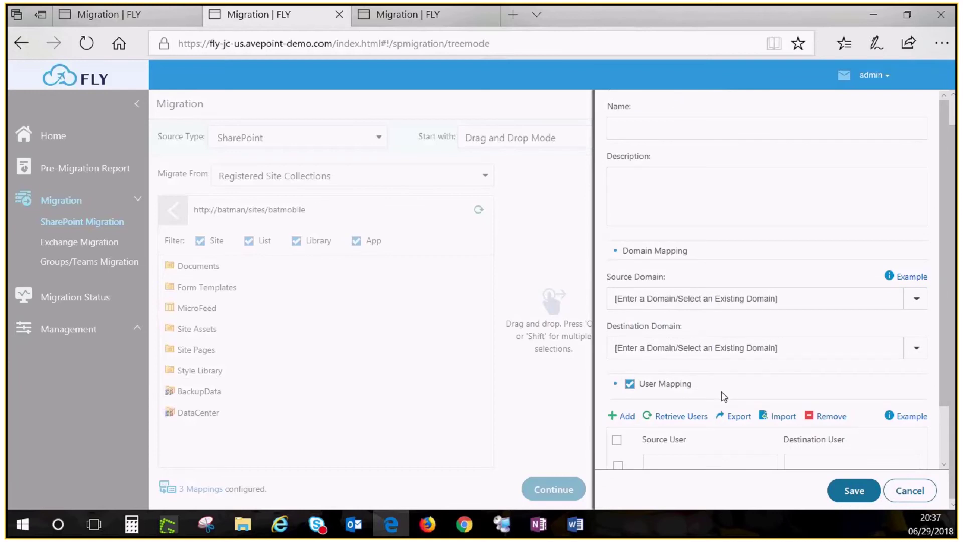
{"action": "scroll", "coordinate": [724, 398], "scroll_direction": "down", "scroll_amount": 2}
{"action": "left_click", "coordinate": [892, 349]}
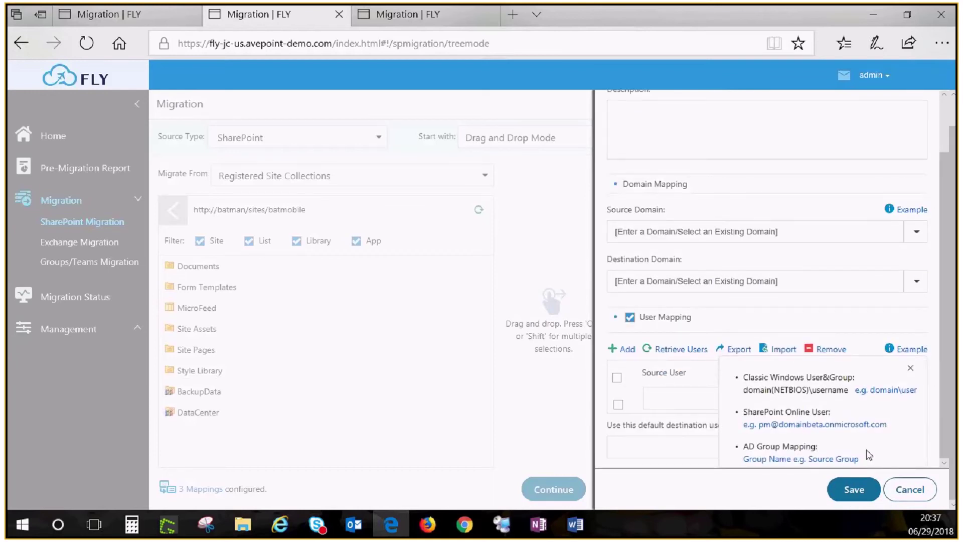
{"action": "left_click", "coordinate": [920, 494]}
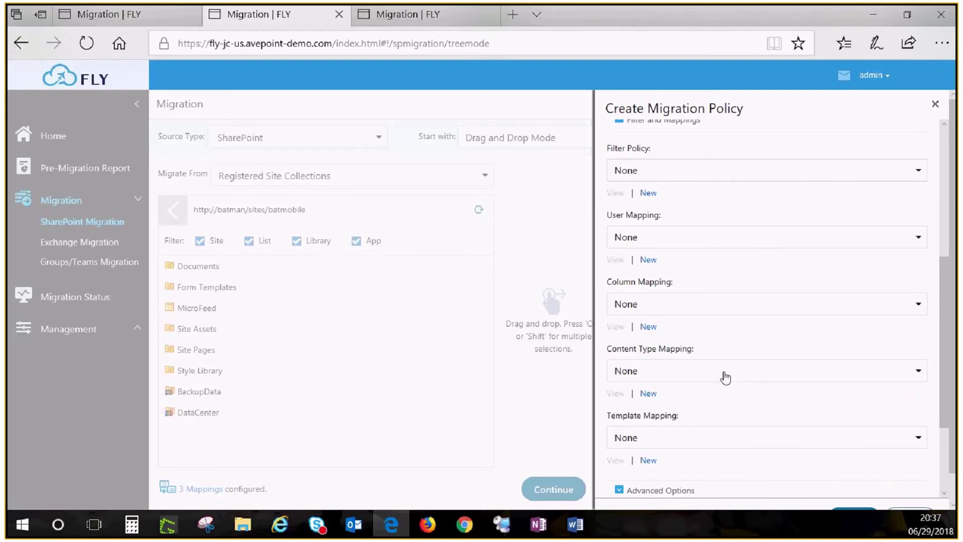
- Save the demo video migration policy
{"action": "scroll", "coordinate": [726, 379], "scroll_direction": "down", "scroll_amount": 1}
{"action": "scroll", "coordinate": [725, 380], "scroll_direction": "down", "scroll_amount": 4}
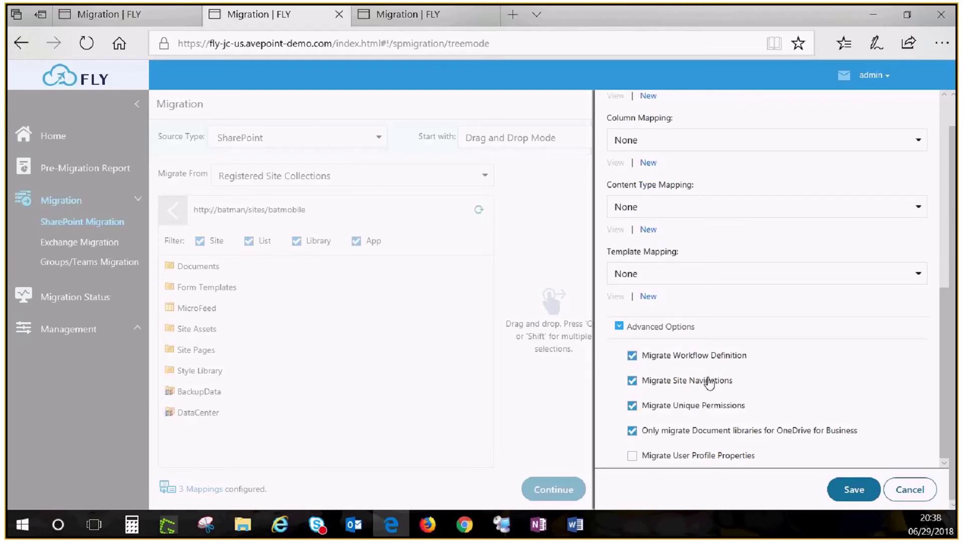
{"action": "left_click", "coordinate": [853, 491]}
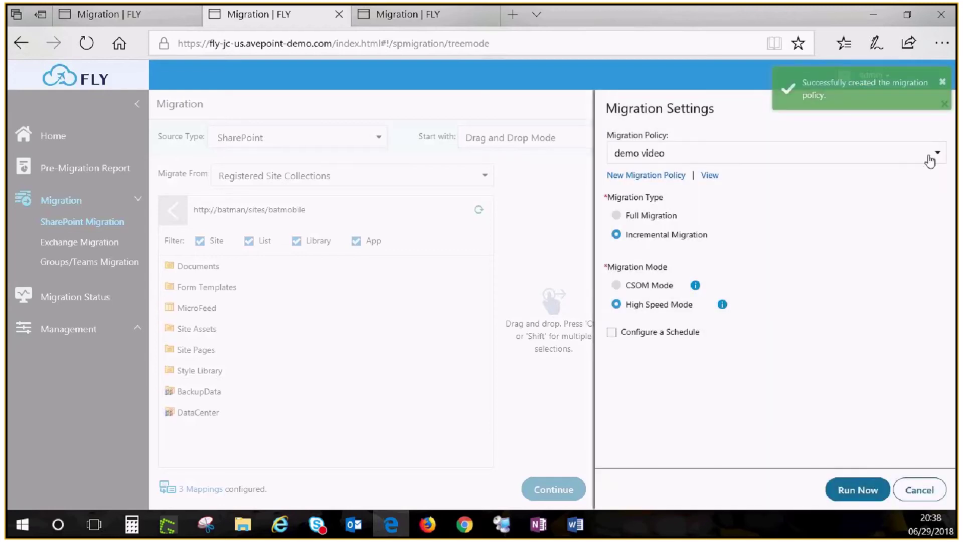
- Choose the demo policy and schedule the migration daily from 2018-06-30, running every 1 day
{"action": "left_click", "coordinate": [930, 160]}
{"action": "left_click", "coordinate": [731, 218]}
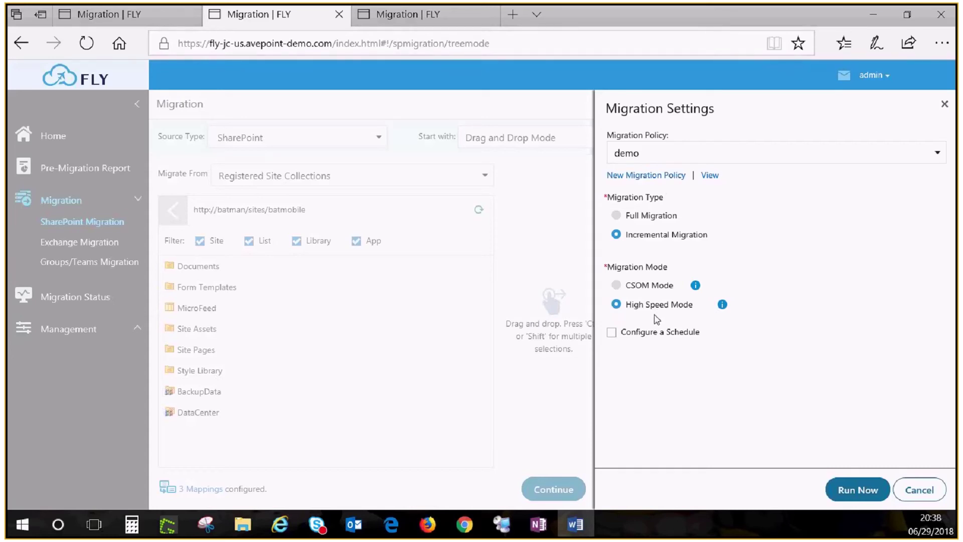
{"action": "left_click", "coordinate": [612, 333]}
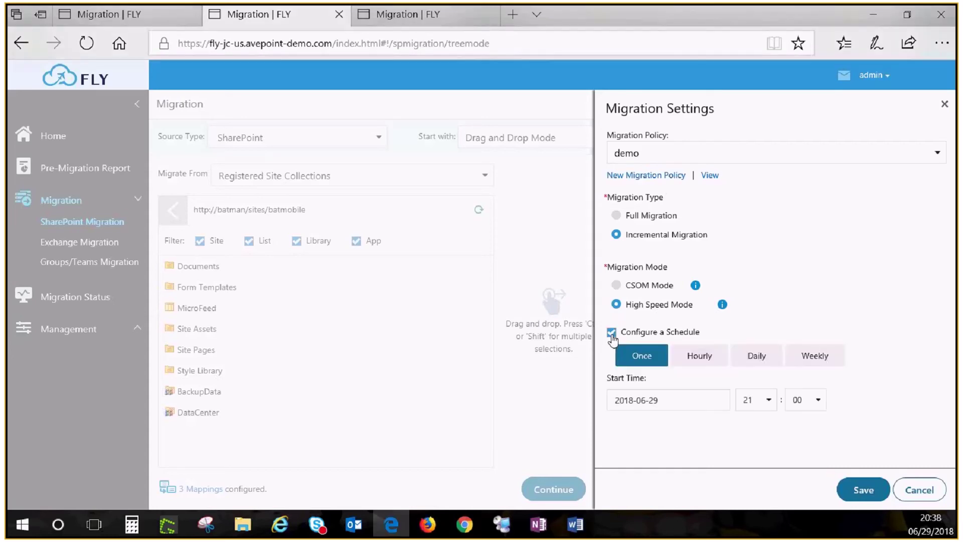
{"action": "left_click", "coordinate": [751, 364]}
{"action": "scroll", "coordinate": [727, 381], "scroll_direction": "down", "scroll_amount": 1}
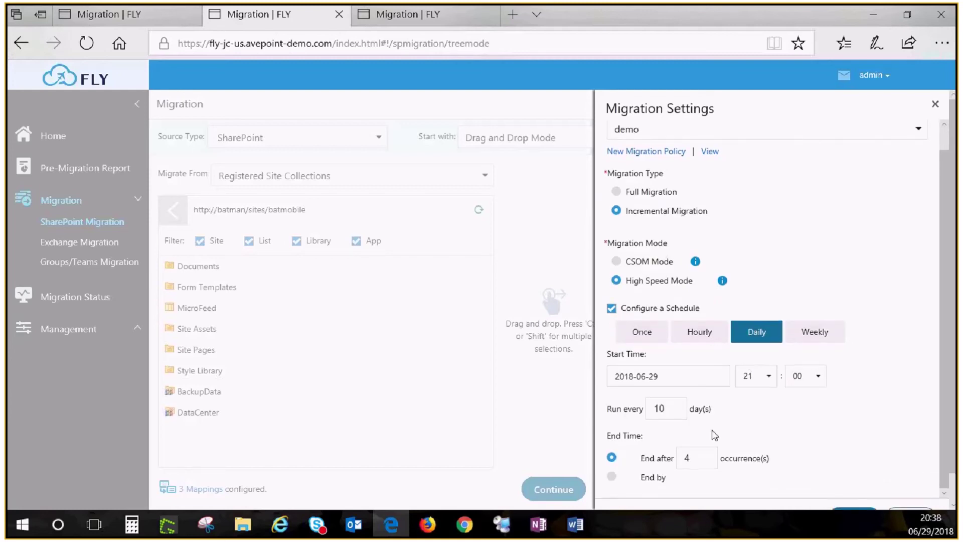
{"action": "left_click", "coordinate": [679, 383]}
{"action": "left_click", "coordinate": [784, 333]}
{"action": "left_click_drag", "start_coordinate": [676, 411], "coordinate": [610, 401]}
{"action": "type", "text": "1"}
- End the schedule by 2018-07-31, save the migration, and go to Migration Status
{"action": "scroll", "coordinate": [645, 441], "scroll_direction": "down", "scroll_amount": 1}
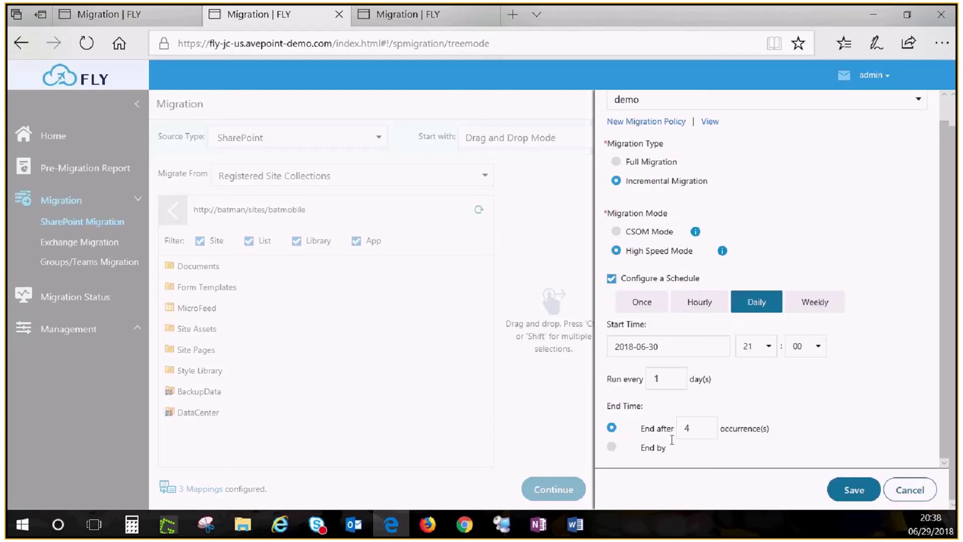
{"action": "left_click", "coordinate": [611, 447]}
{"action": "scroll", "coordinate": [612, 446], "scroll_direction": "down", "scroll_amount": 1}
{"action": "left_click", "coordinate": [648, 445]}
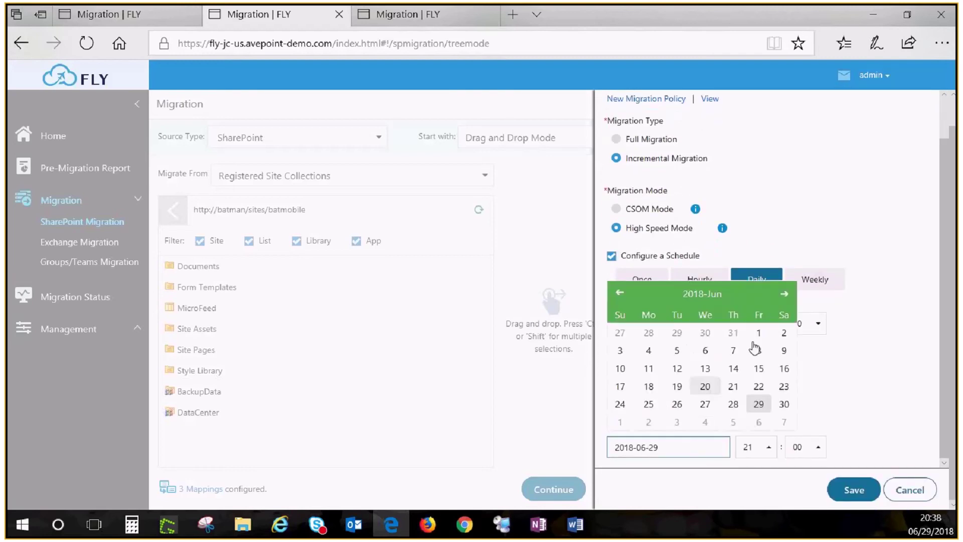
{"action": "left_click", "coordinate": [783, 292]}
{"action": "left_click", "coordinate": [675, 405]}
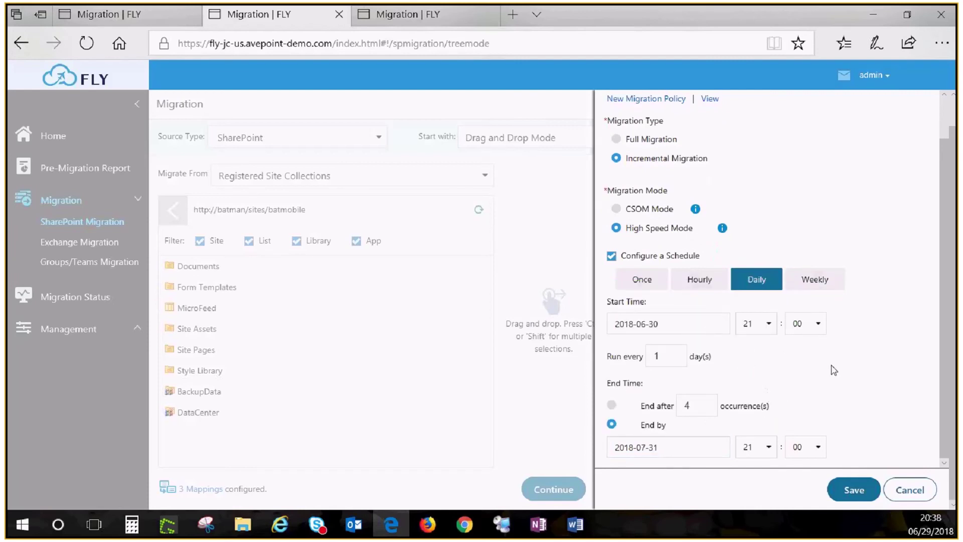
{"action": "left_click", "coordinate": [849, 491]}
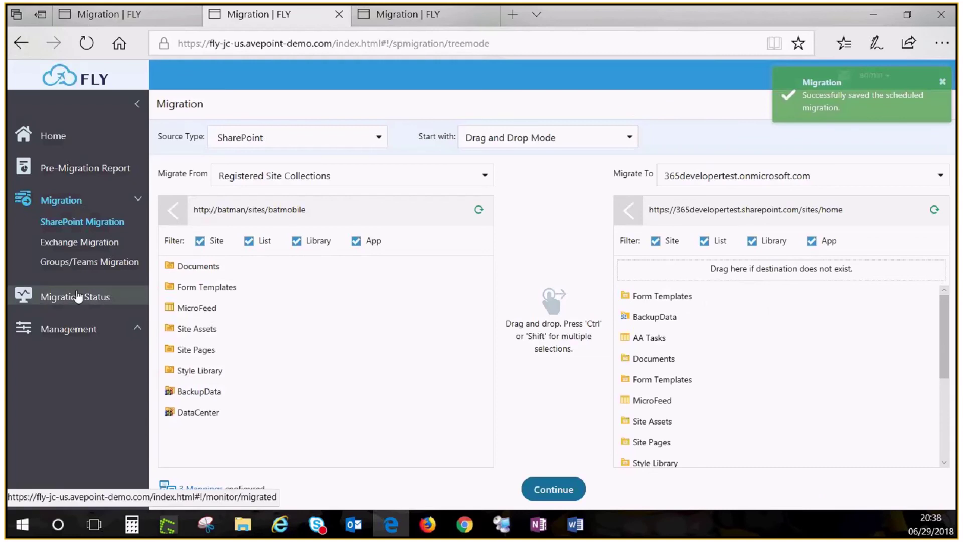
{"action": "left_click", "coordinate": [70, 302]}
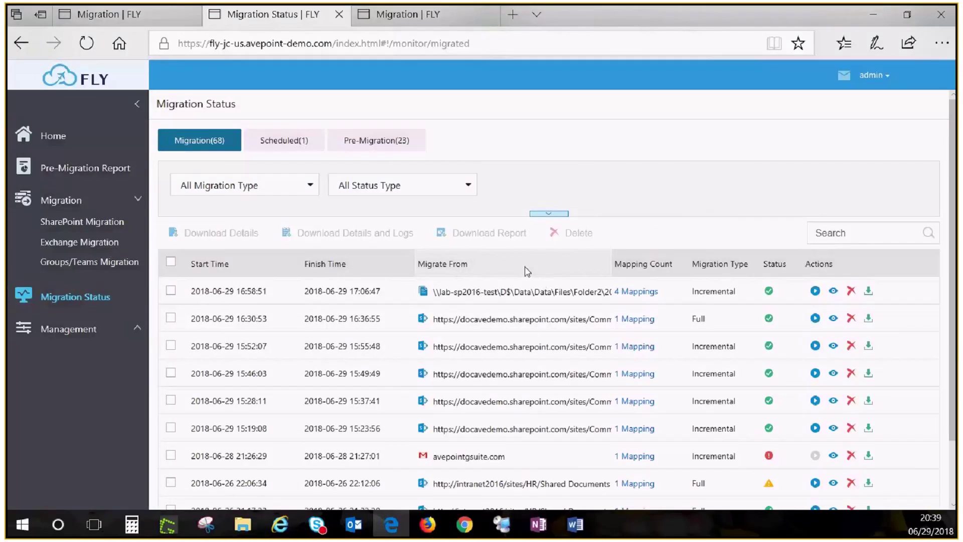
- Expand and collapse the migration summary charts, then check the 16:30:53 job's mappings
{"action": "left_click", "coordinate": [548, 214]}
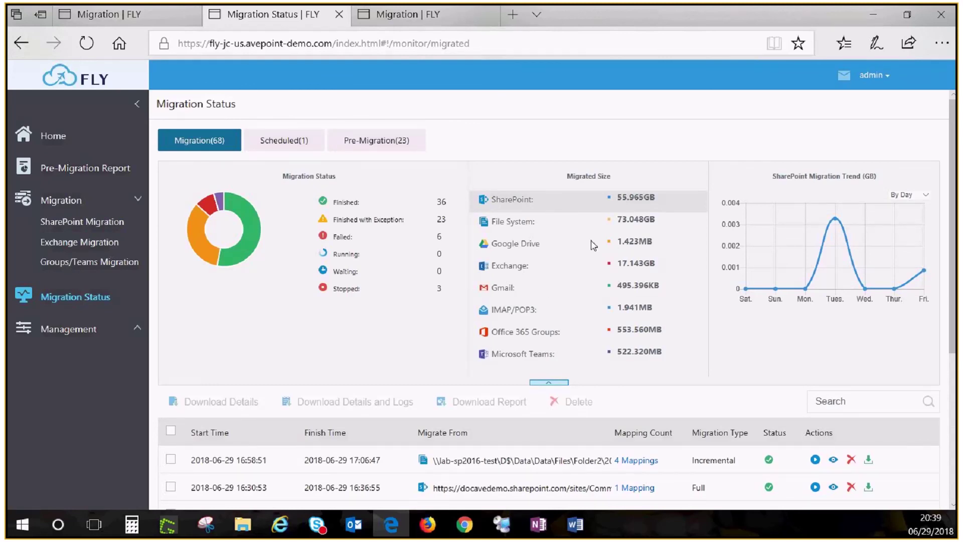
{"action": "left_click", "coordinate": [546, 384]}
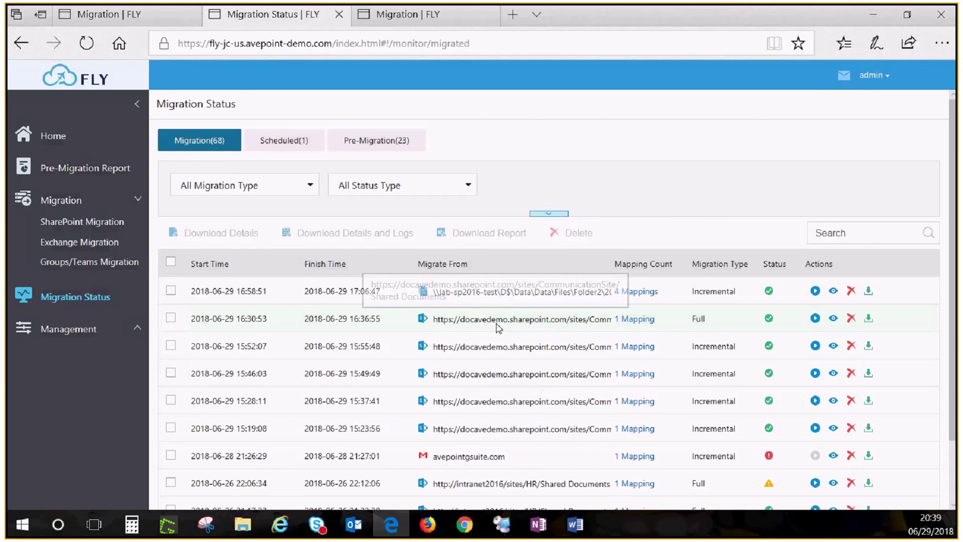
{"action": "left_click", "coordinate": [635, 321]}
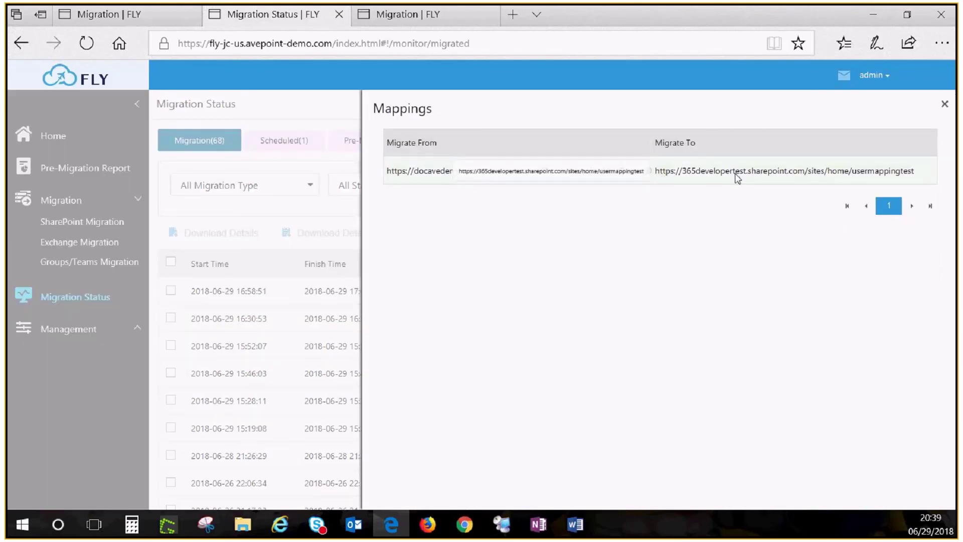
{"action": "left_click", "coordinate": [944, 104]}
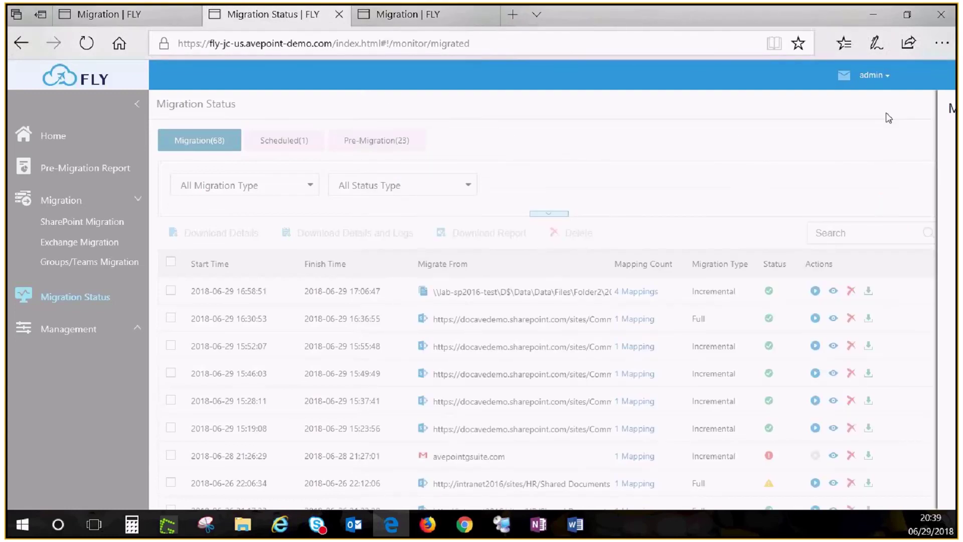
{"action": "right_click", "coordinate": [889, 117]}
{"action": "left_click", "coordinate": [900, 355]}
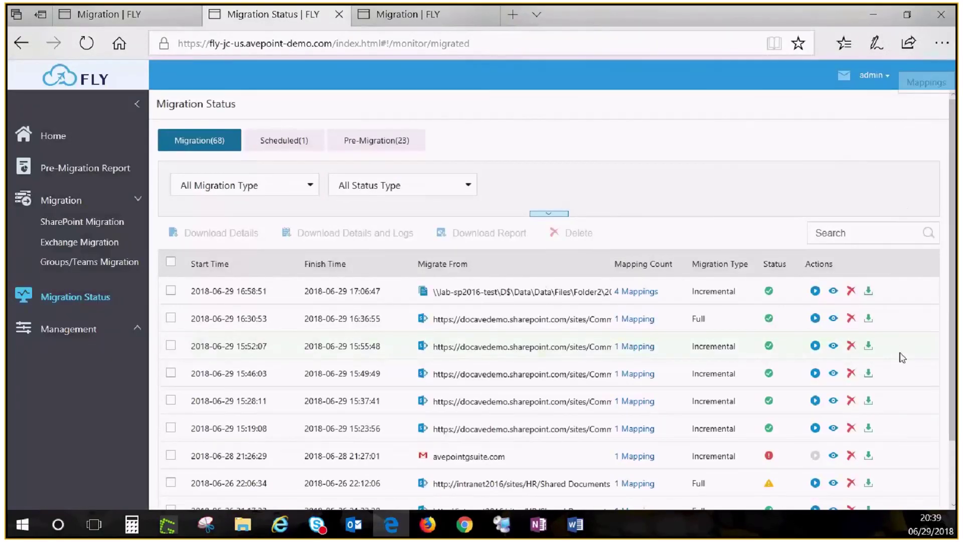
{"action": "scroll", "coordinate": [898, 357], "scroll_direction": "down", "scroll_amount": 2}
{"action": "left_click", "coordinate": [868, 409]}
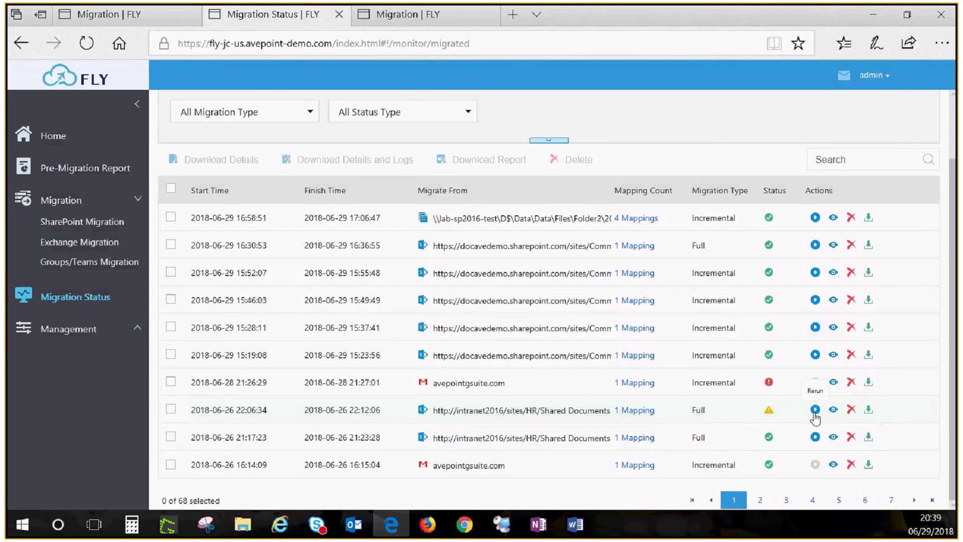
{"action": "left_click", "coordinate": [814, 410]}
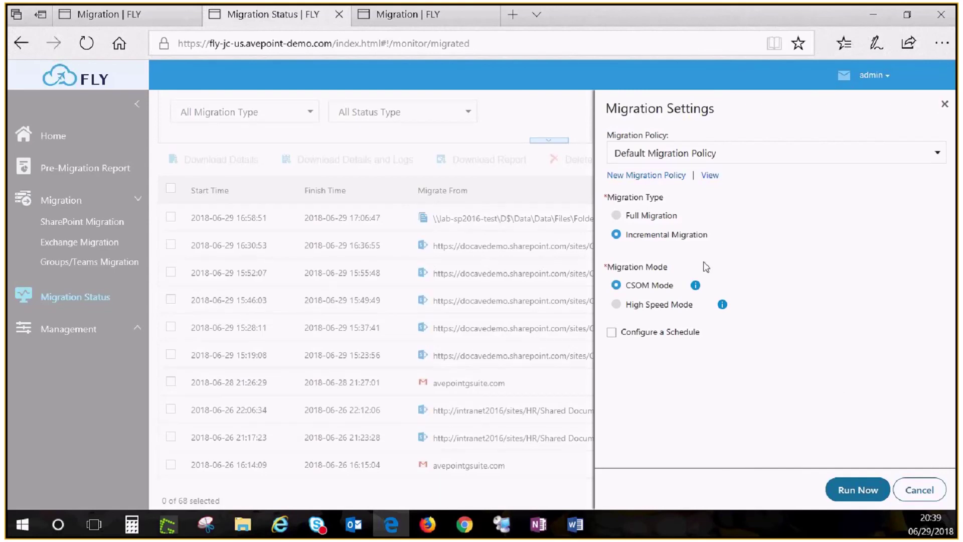
{"action": "left_click", "coordinate": [837, 493]}
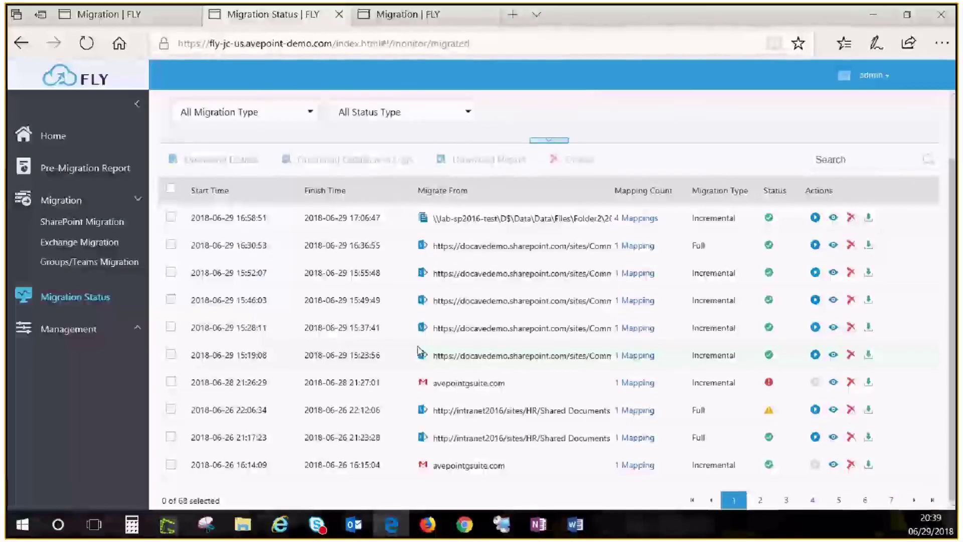